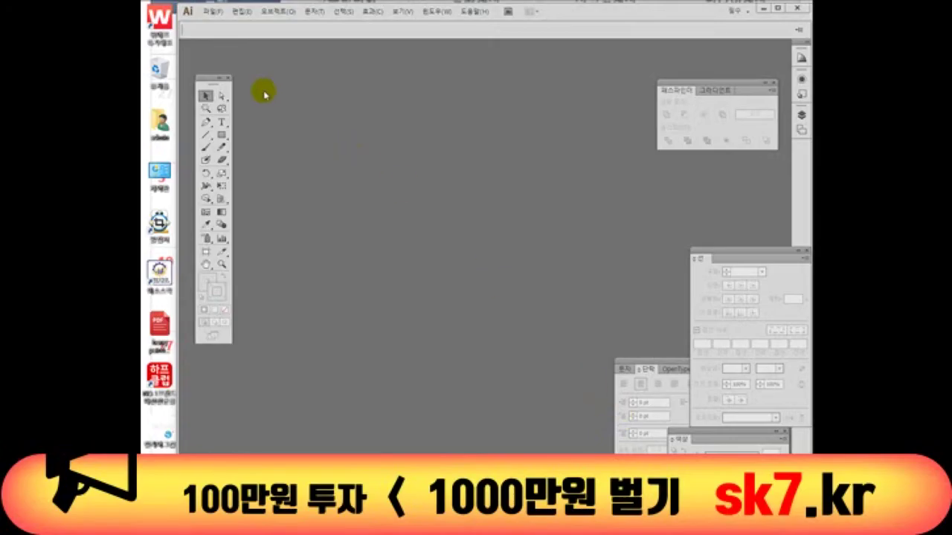
- Create a new blank A4 landscape document (29.7 × 21 cm)
click(216, 15)
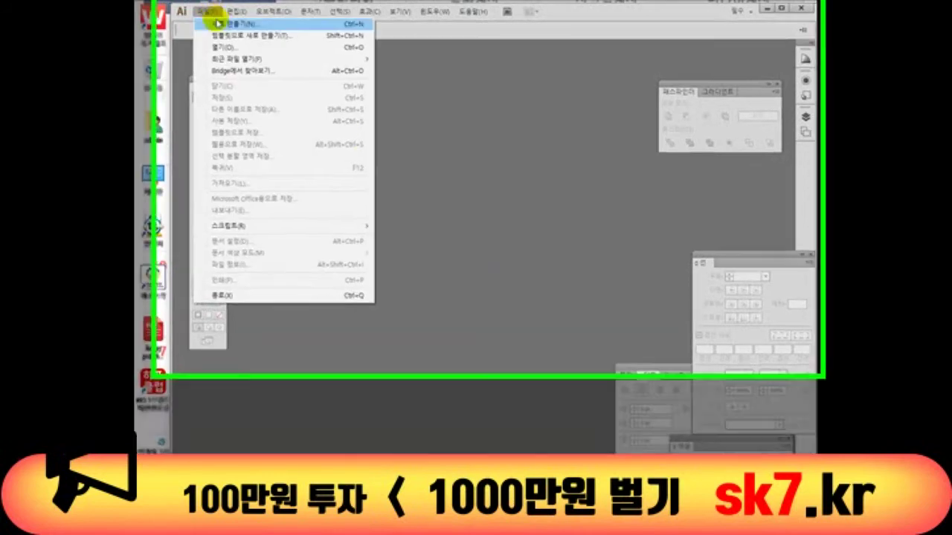
click(88, 36)
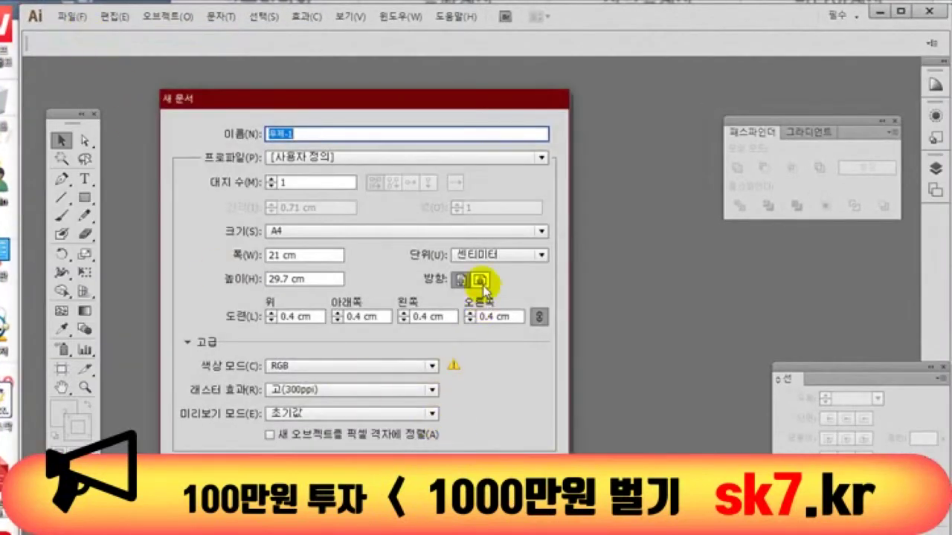
click(480, 280)
click(439, 457)
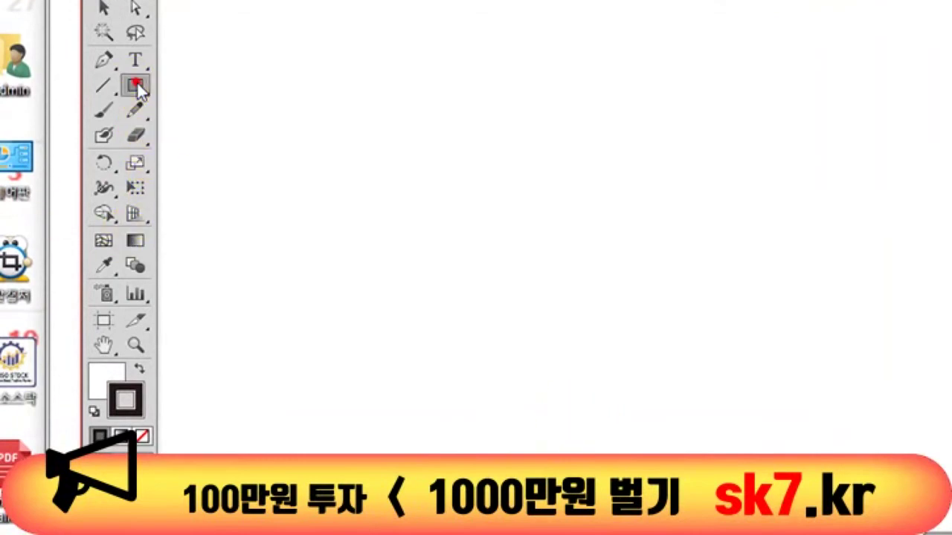
- Draw a large rounded rectangle for the submarine hull
drag(138, 96, 183, 109)
mouse_move(297, 185)
mouse_down()
mouse_move(702, 448)
mouse_move(903, 448)
mouse_up()
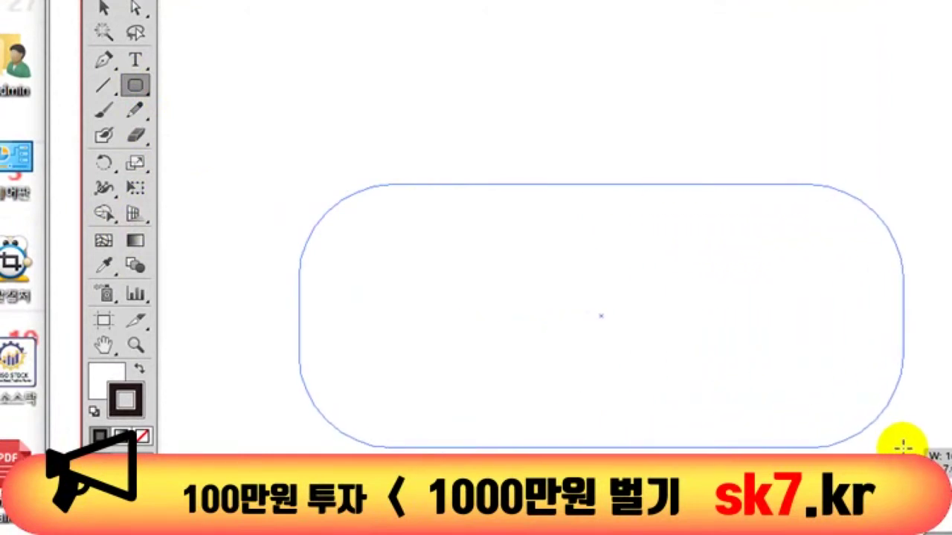
drag(903, 449, 902, 449)
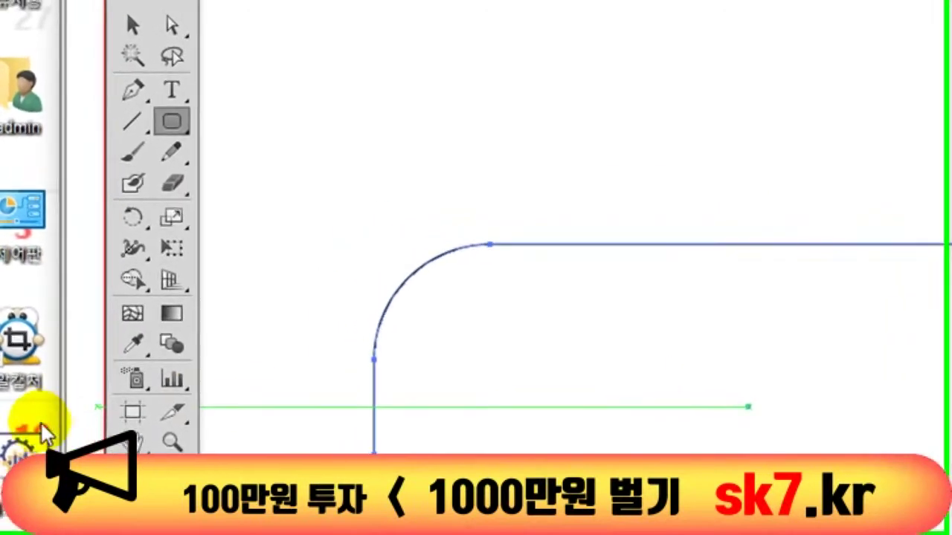
key(space)
mouse_move(647, 397)
mouse_down()
mouse_move(583, 323)
mouse_move(840, 450)
mouse_move(857, 472)
mouse_up()
- Add a smaller rounded rectangle overlapping the hull's lower right end and select both
click(101, 181)
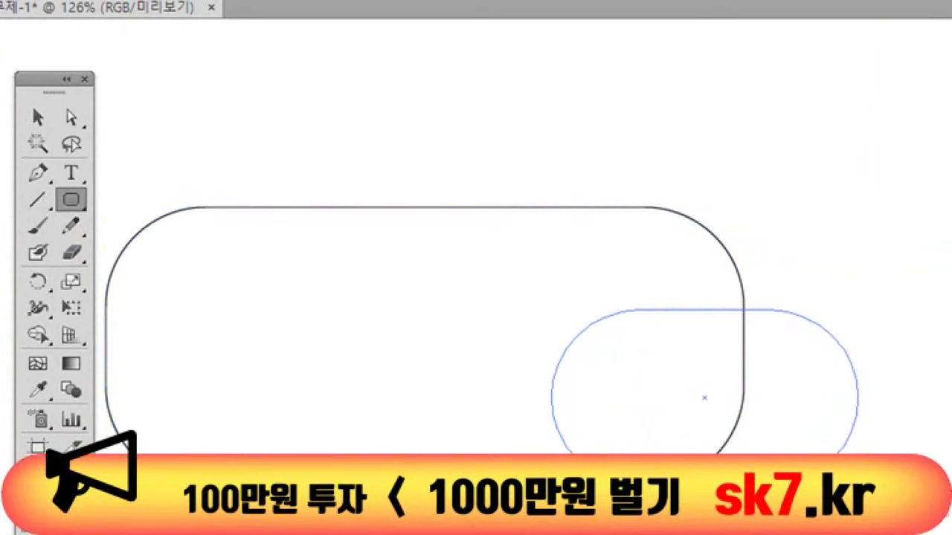
drag(918, 486, 917, 486)
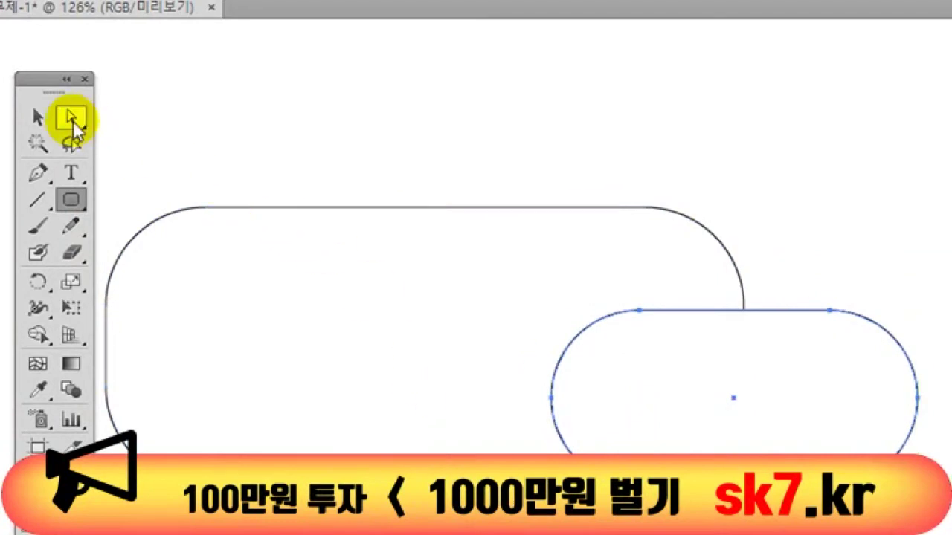
click(37, 117)
shift+click(534, 277)
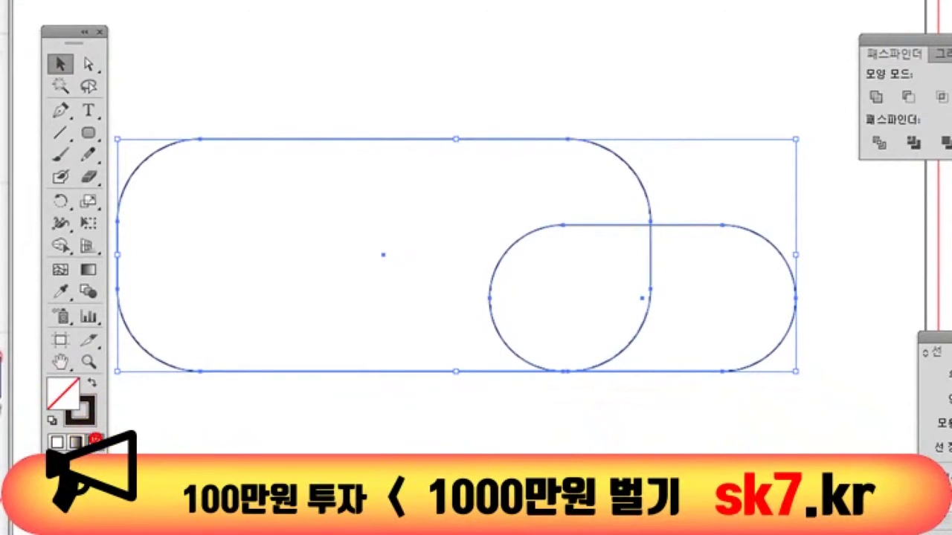
- Nudge the smaller rectangle right and delete the large rectangle's top-right corner
key(ctrl+shift+a)
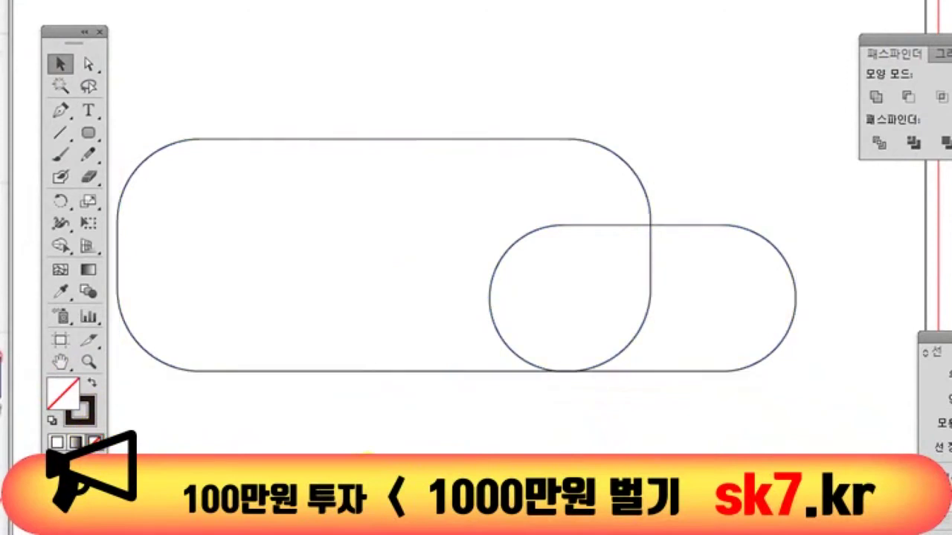
drag(844, 241, 755, 342)
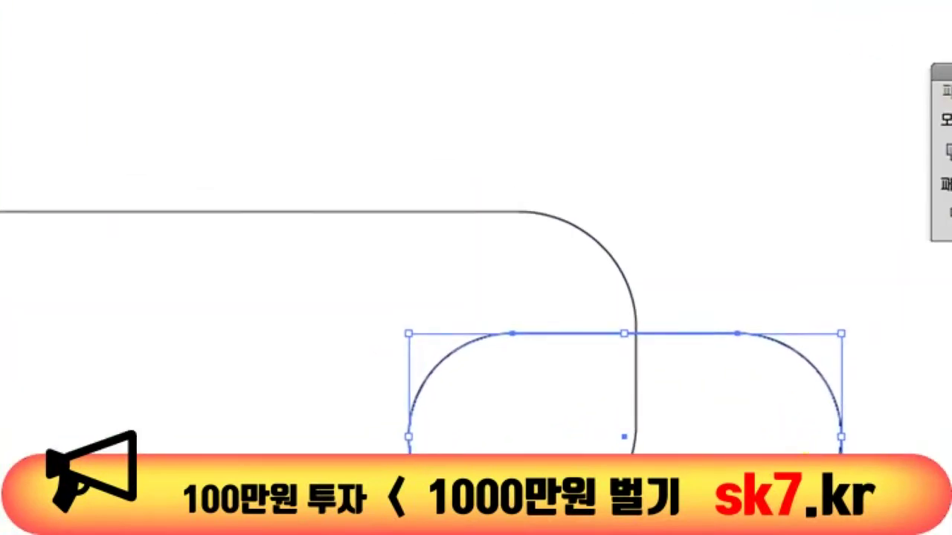
key(Right)
key(Right)
key(Right)
key(Right)
key(Right)
key(Right)
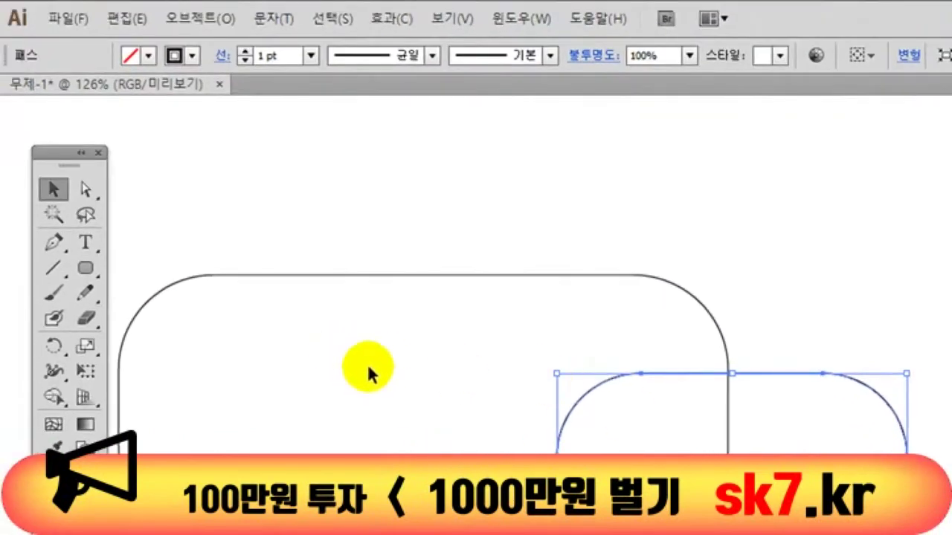
click(441, 208)
drag(768, 322, 712, 360)
click(722, 368)
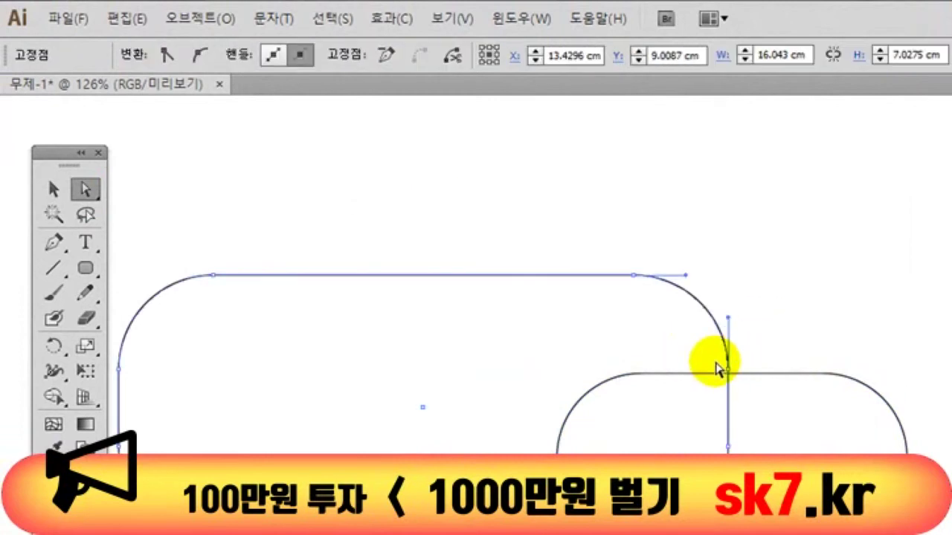
key(Delete)
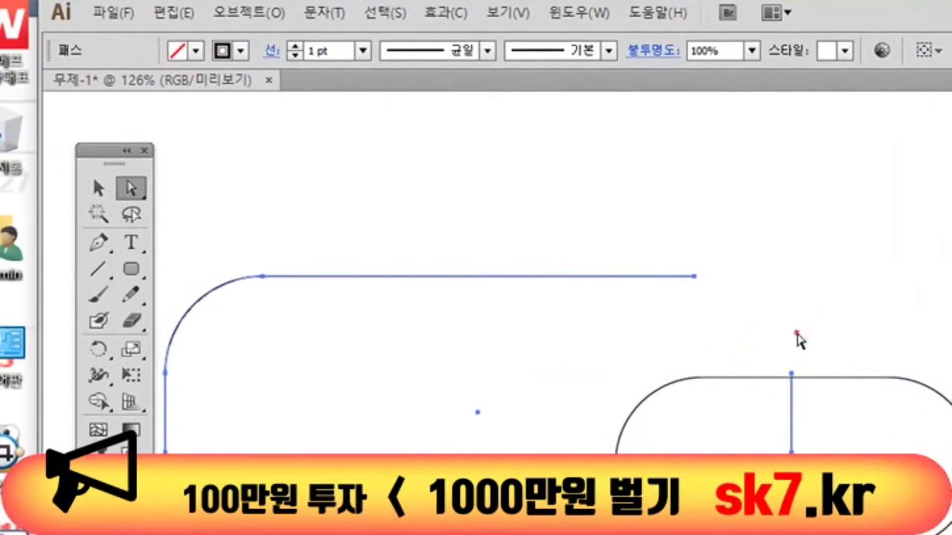
- Remove overlapping anchors from the smaller shape's left part, undoing an accidental deletion
click(732, 330)
click(791, 378)
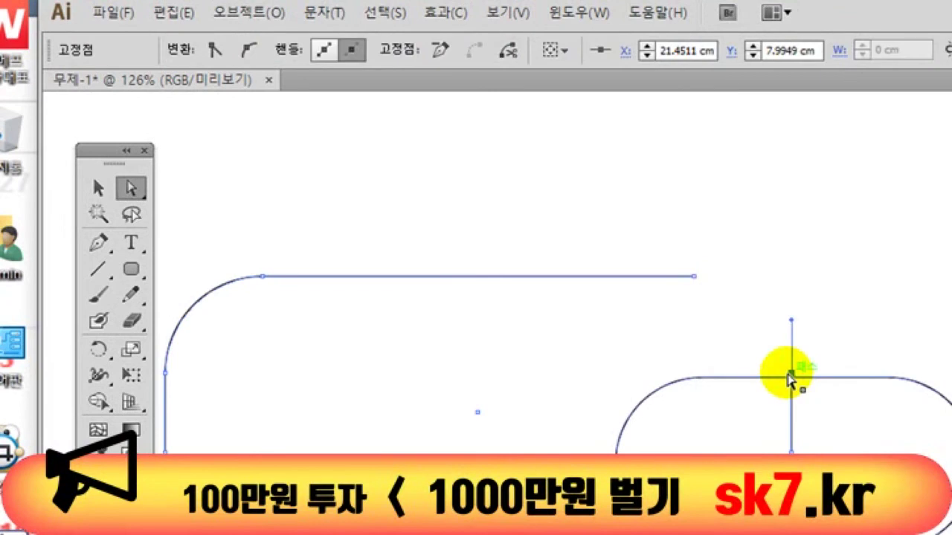
click(803, 441)
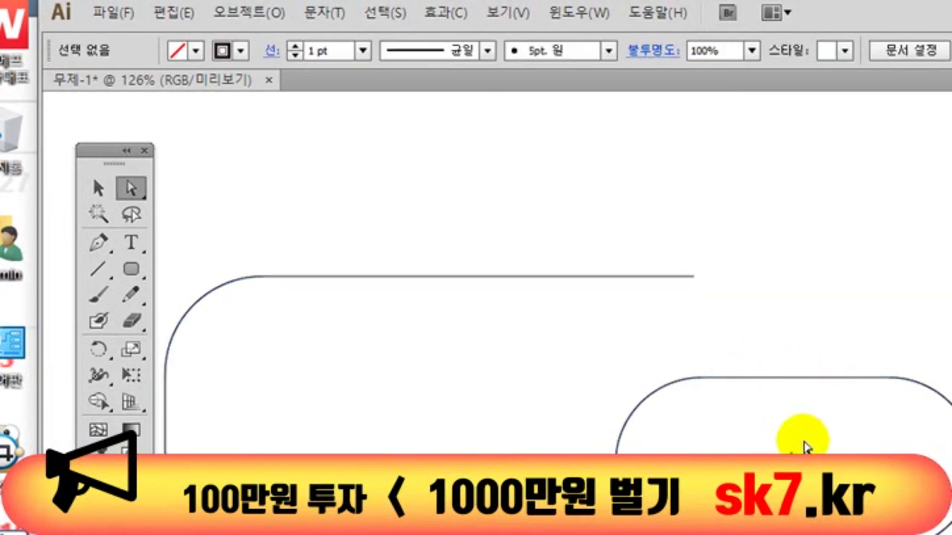
drag(804, 441, 748, 403)
key(Delete)
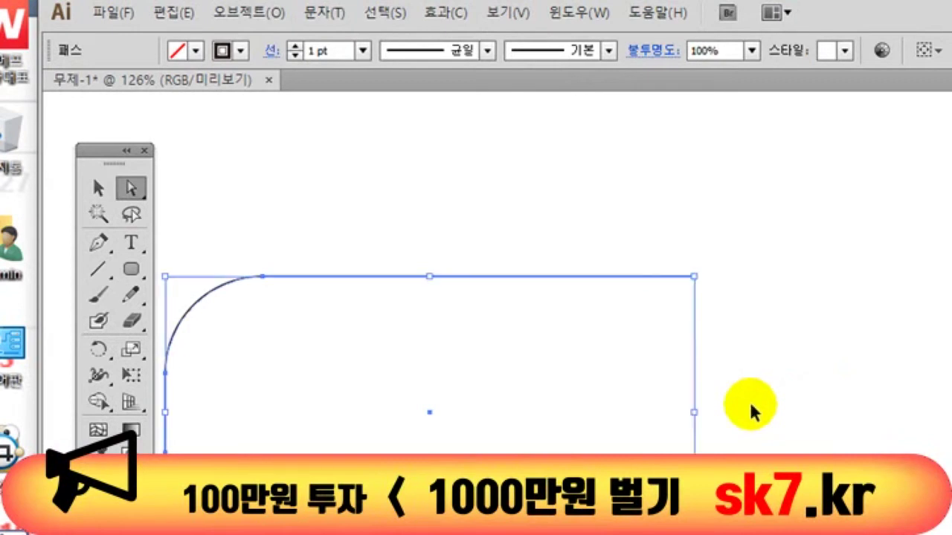
key(ctrl+z)
click(814, 438)
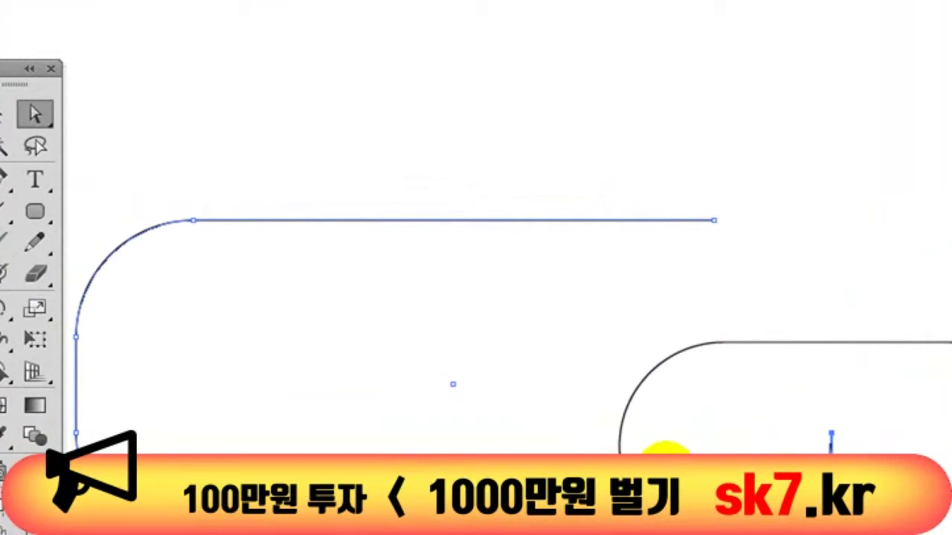
- Pull the nose's top-left anchor up onto the hull's top line
drag(544, 392, 593, 437)
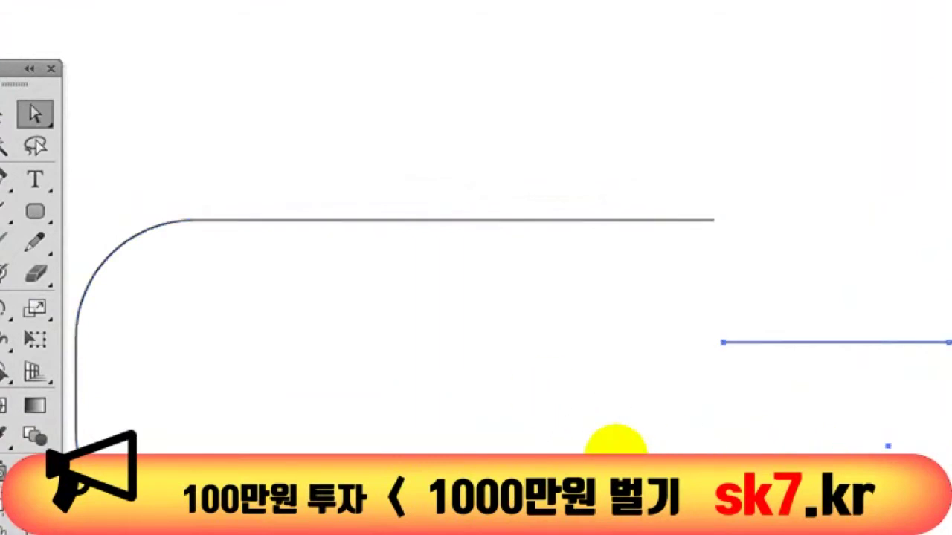
click(706, 393)
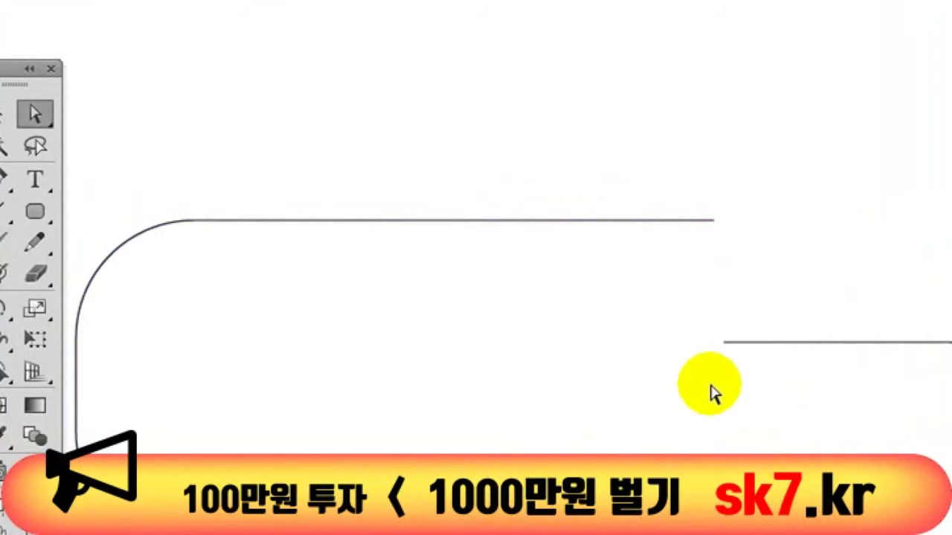
drag(722, 343, 726, 232)
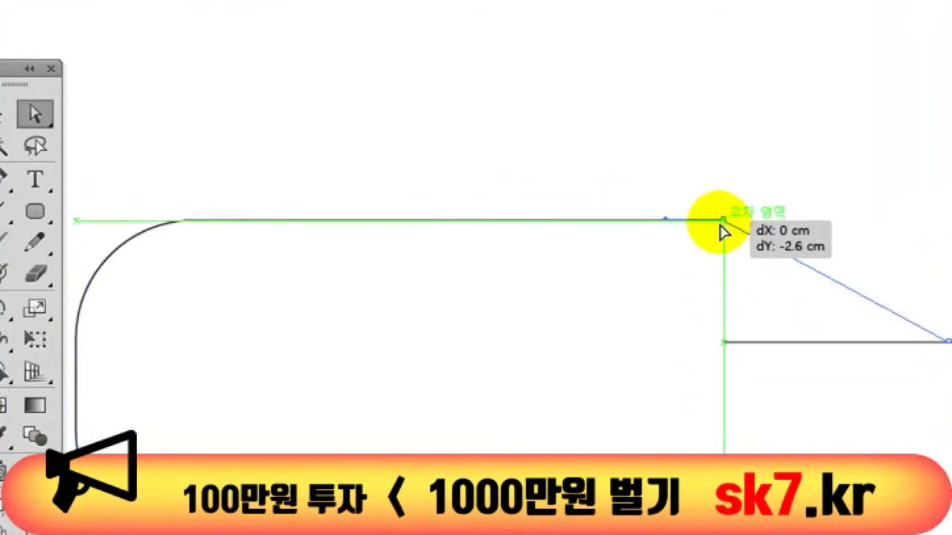
drag(727, 231, 720, 222)
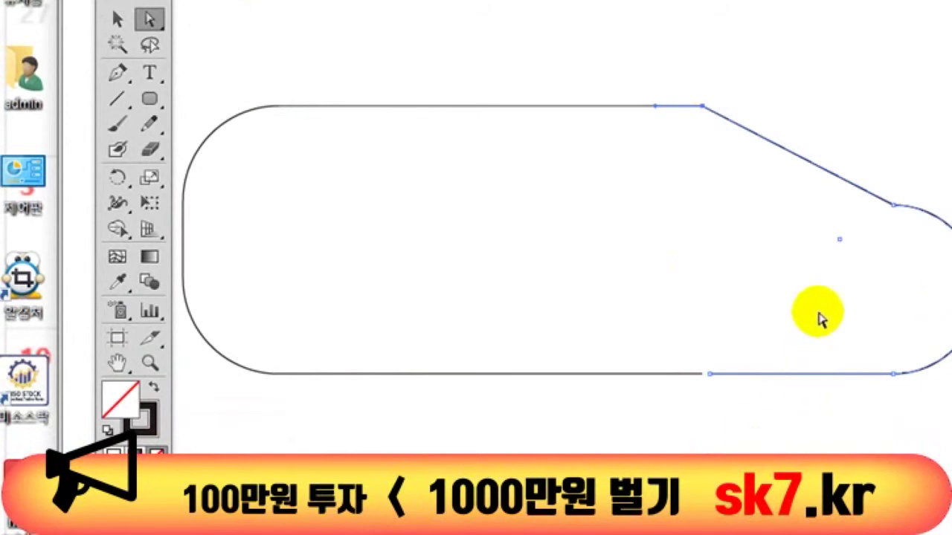
- Extend the path from its top corner anchor and reposition the hull outline
click(743, 402)
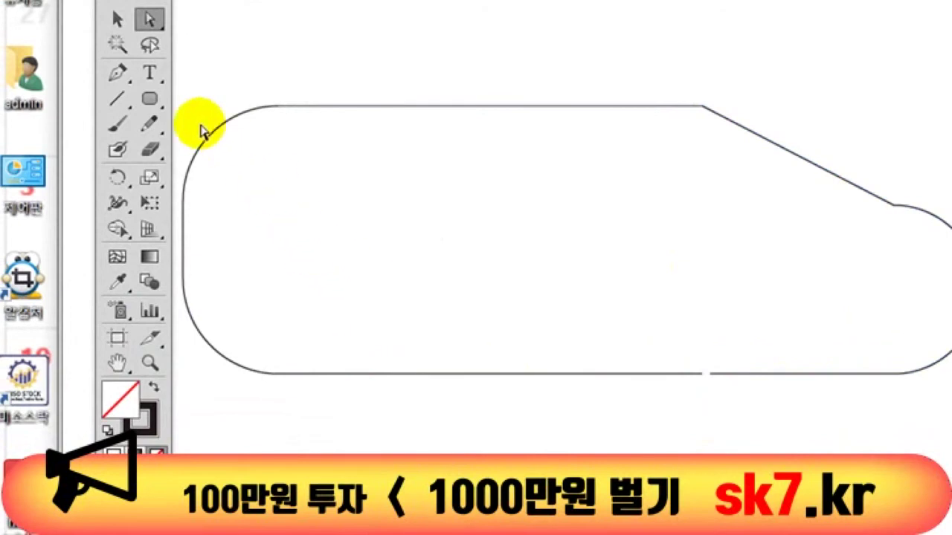
click(130, 72)
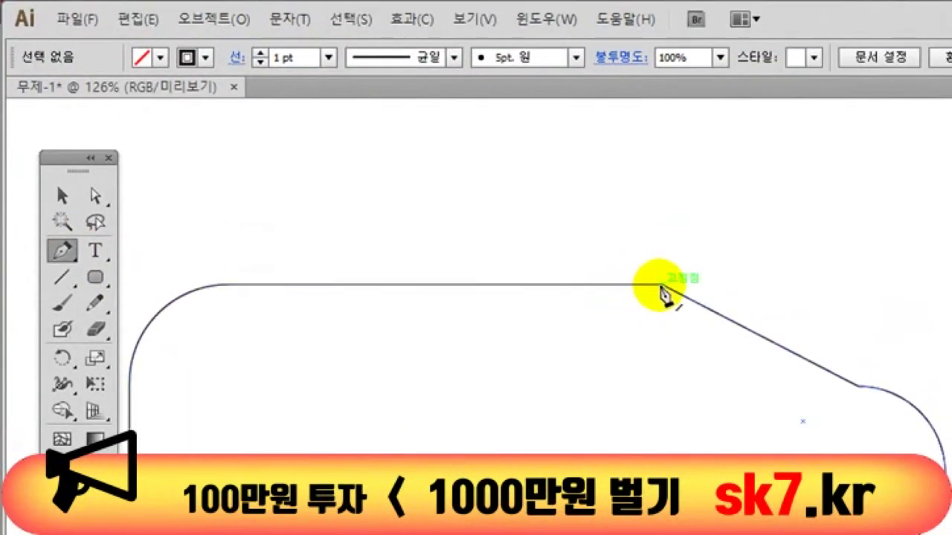
click(661, 287)
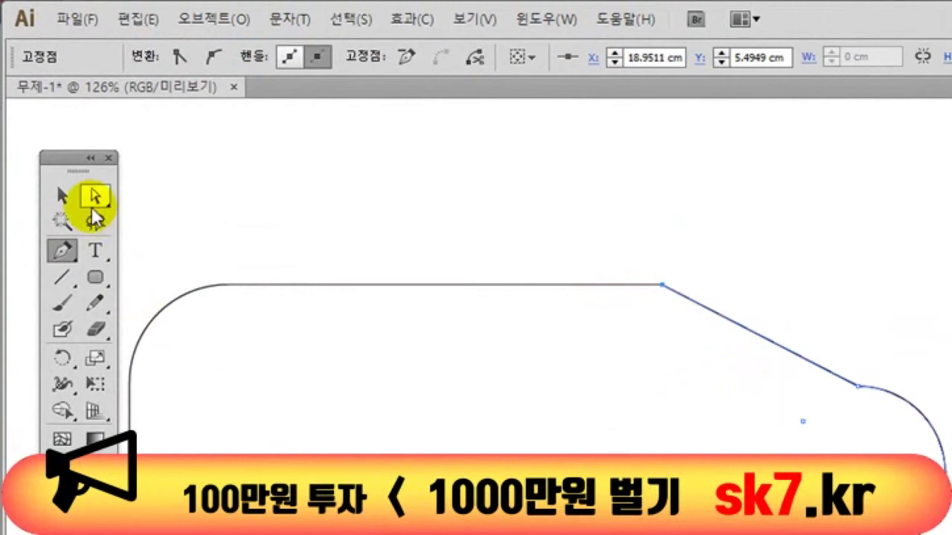
click(61, 195)
click(343, 185)
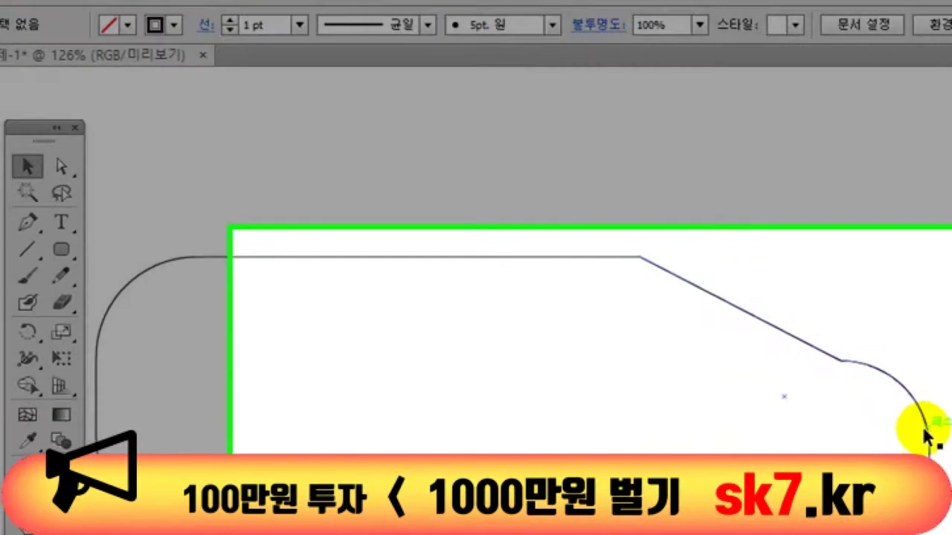
drag(877, 407, 910, 221)
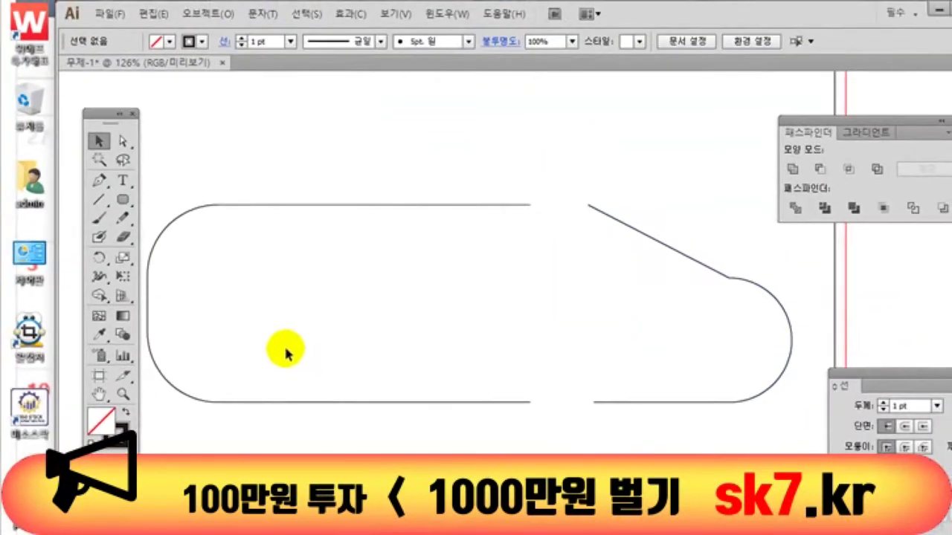
- Join the two path pieces at the hull's bottom gap
drag(477, 365, 588, 437)
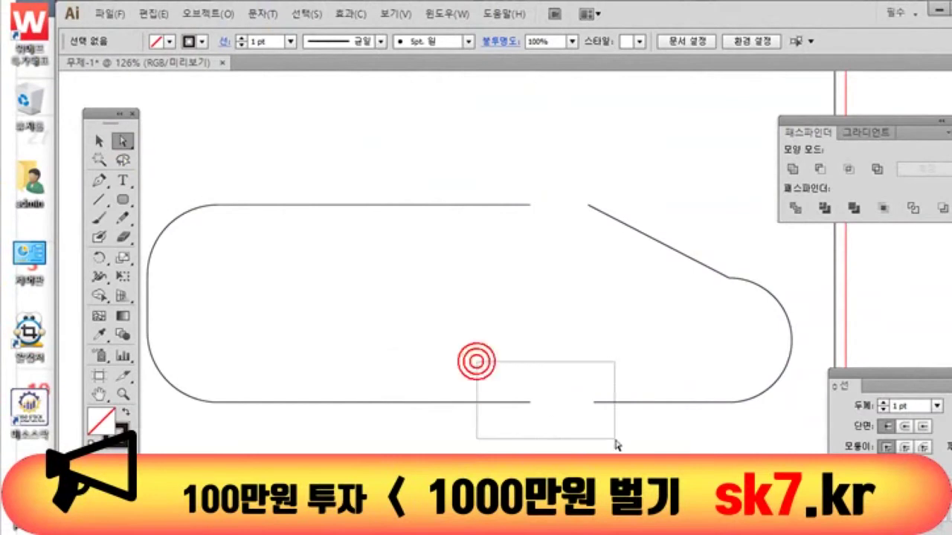
key(ctrl+j)
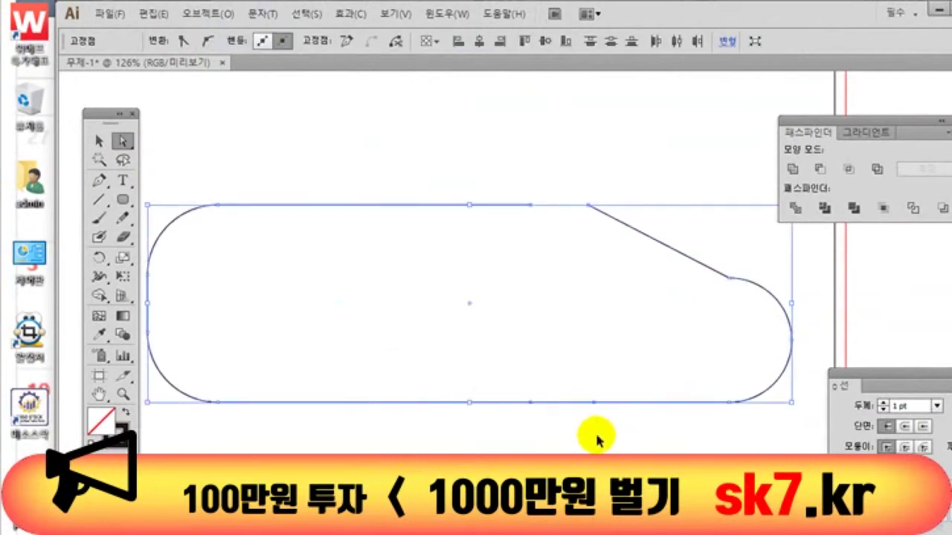
click(586, 452)
- Resume the path at the top line's open end and check the top-edge anchors
click(99, 180)
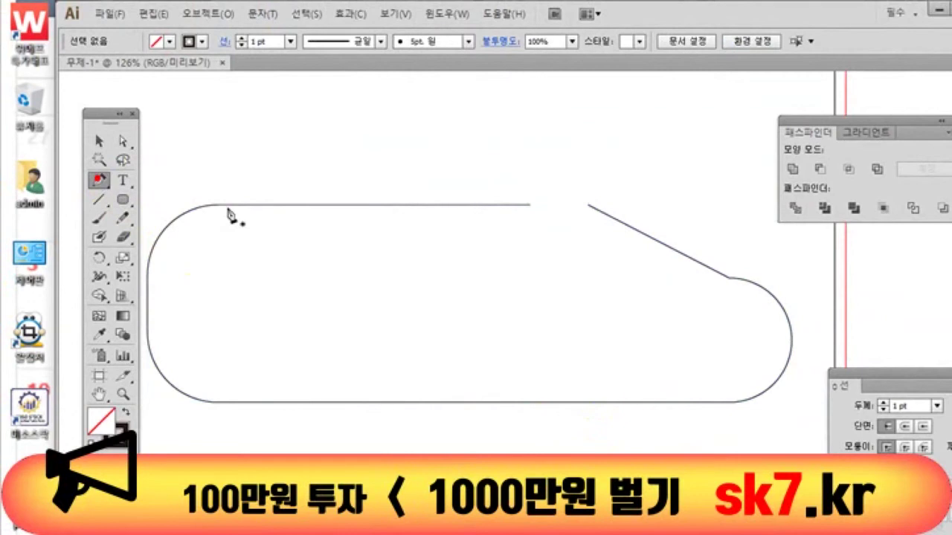
click(531, 205)
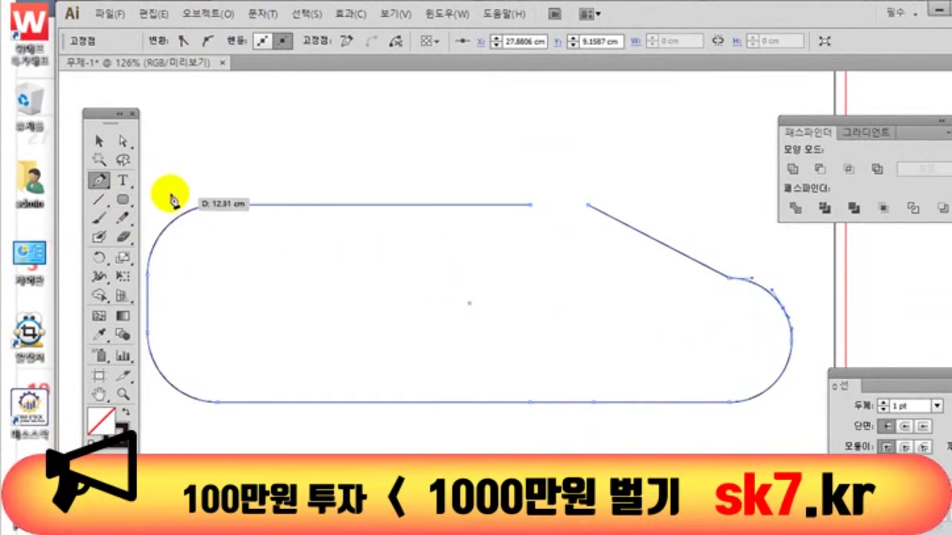
click(101, 141)
click(243, 136)
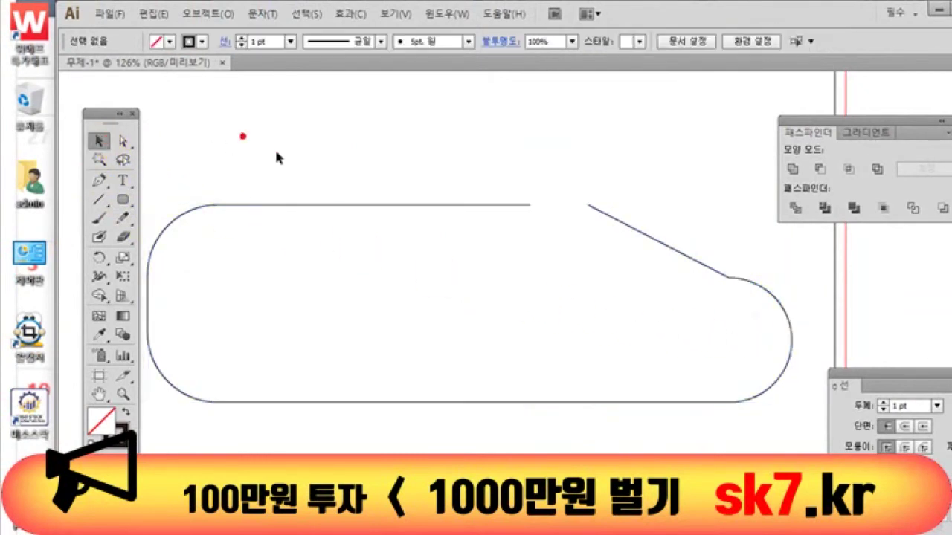
drag(281, 153, 362, 260)
click(361, 264)
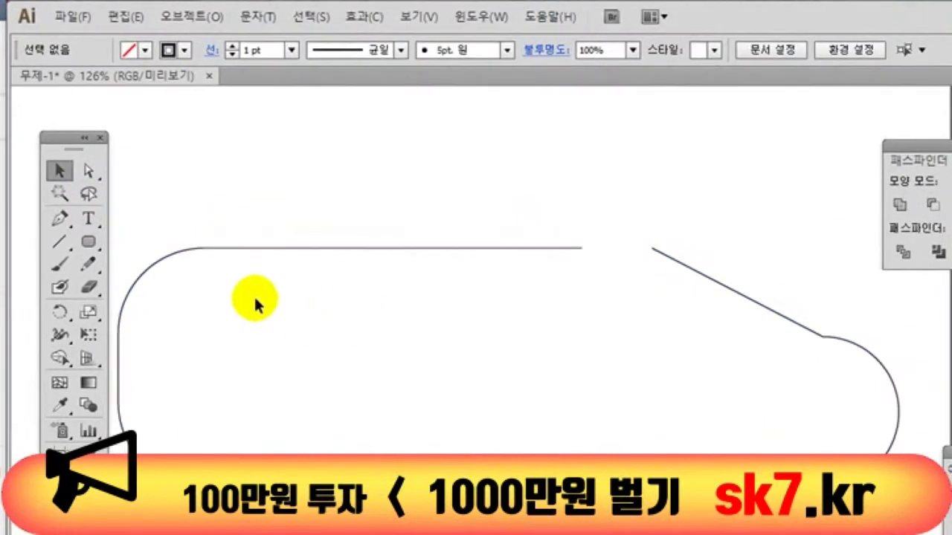
- Curve the top edge smoothly down into the nose and close the nose shape
click(582, 249)
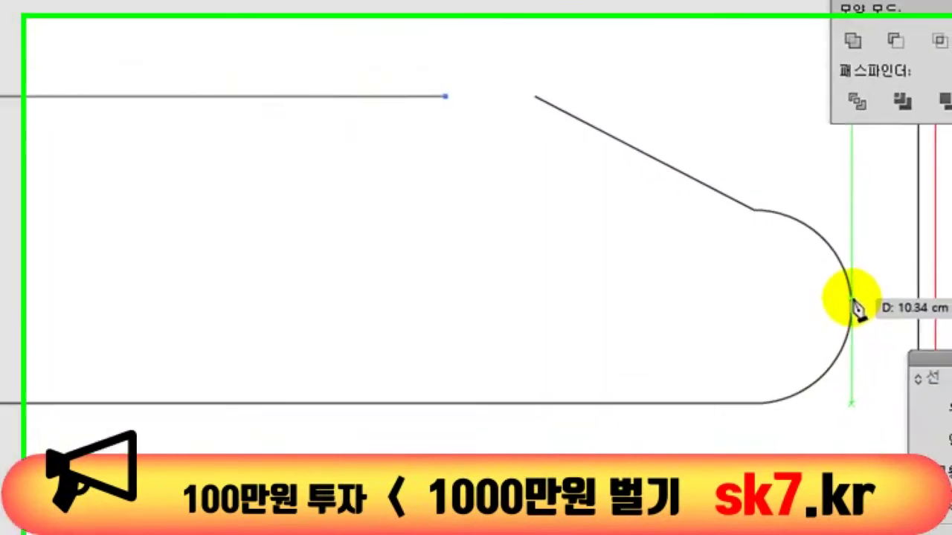
drag(892, 403, 930, 490)
drag(897, 403, 887, 452)
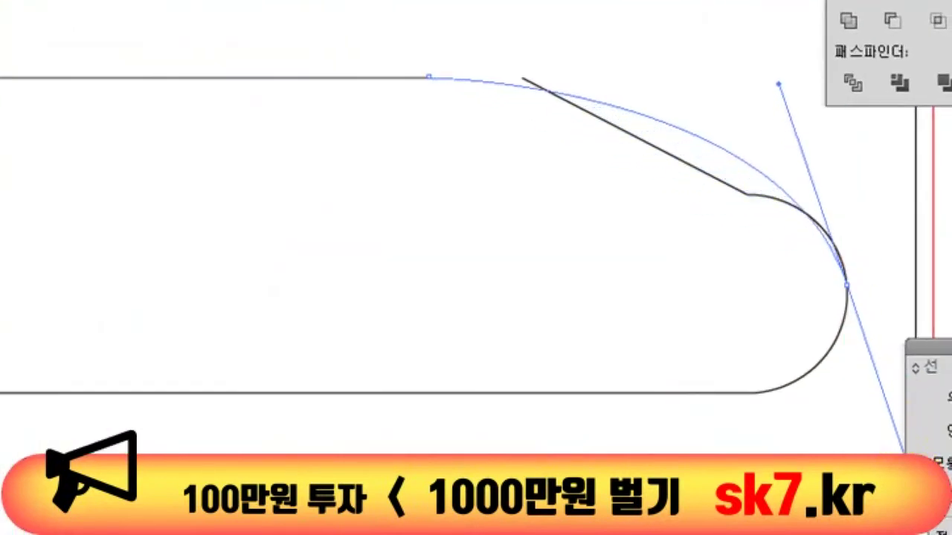
drag(885, 452, 889, 452)
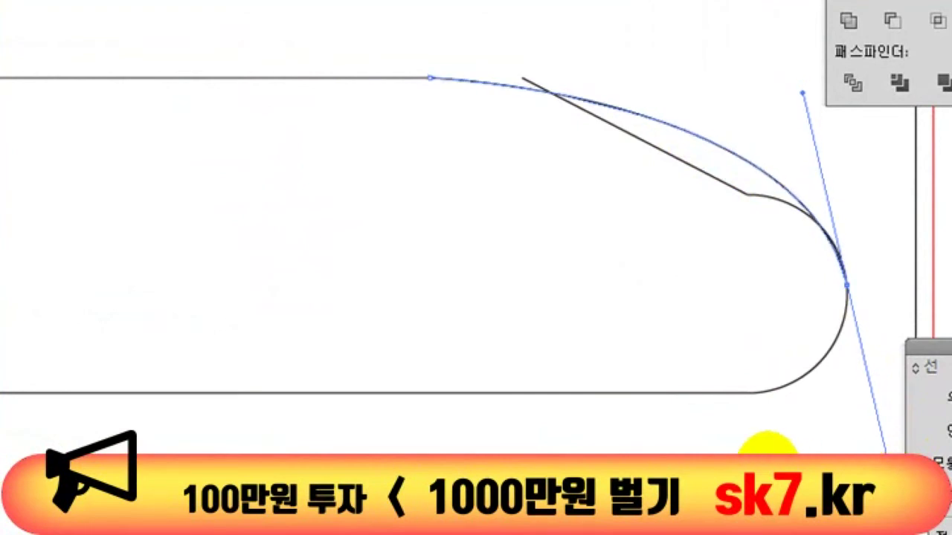
click(846, 286)
click(716, 302)
click(370, 219)
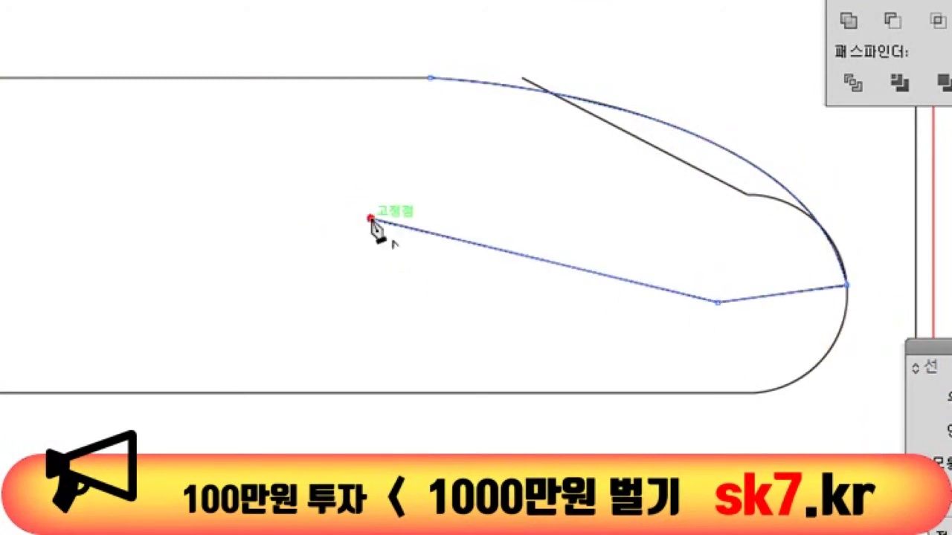
click(430, 77)
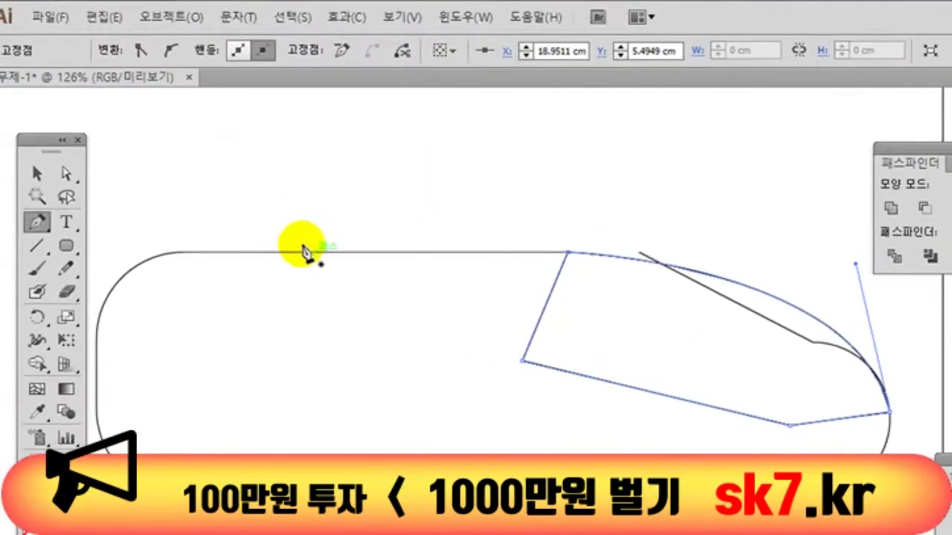
- Unlock all artwork and pull the sloping line's end inside the hull
click(66, 174)
click(274, 164)
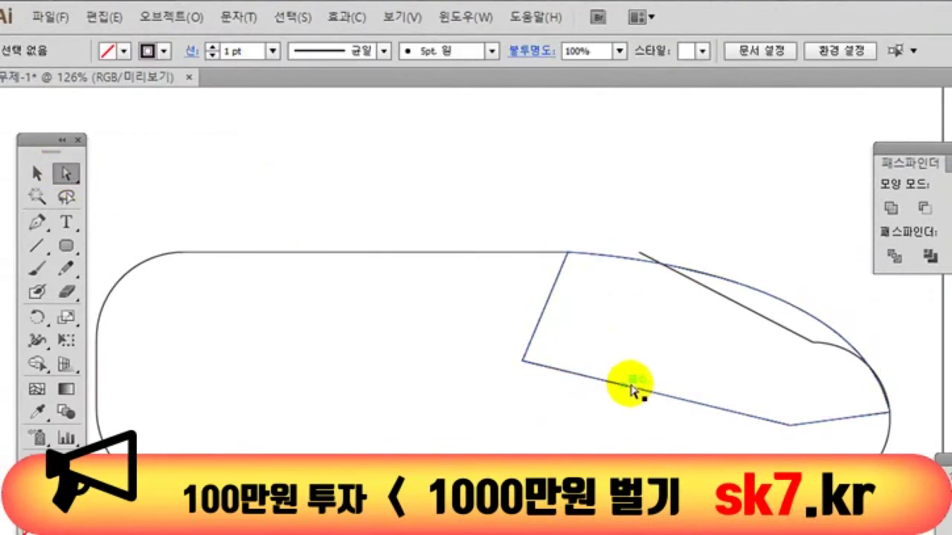
drag(641, 254, 644, 258)
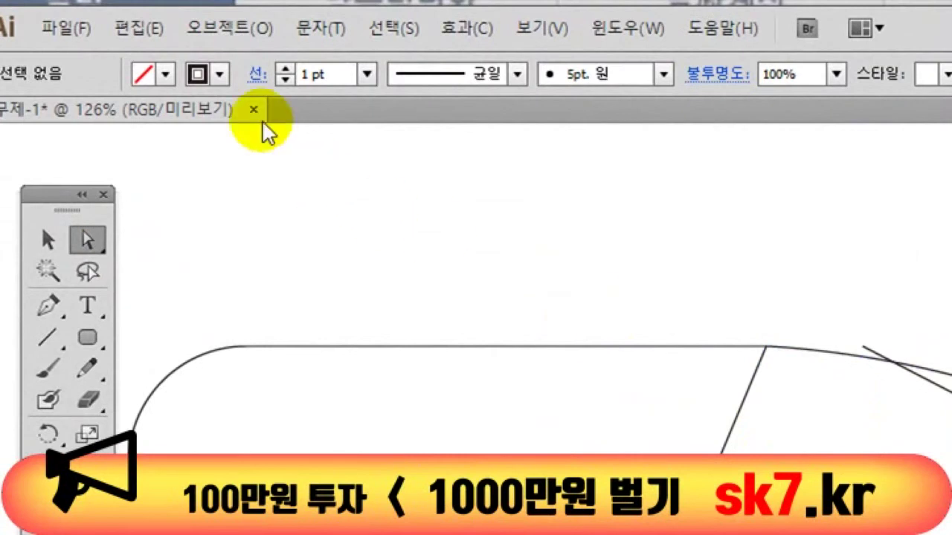
click(241, 28)
click(314, 210)
click(610, 238)
click(852, 338)
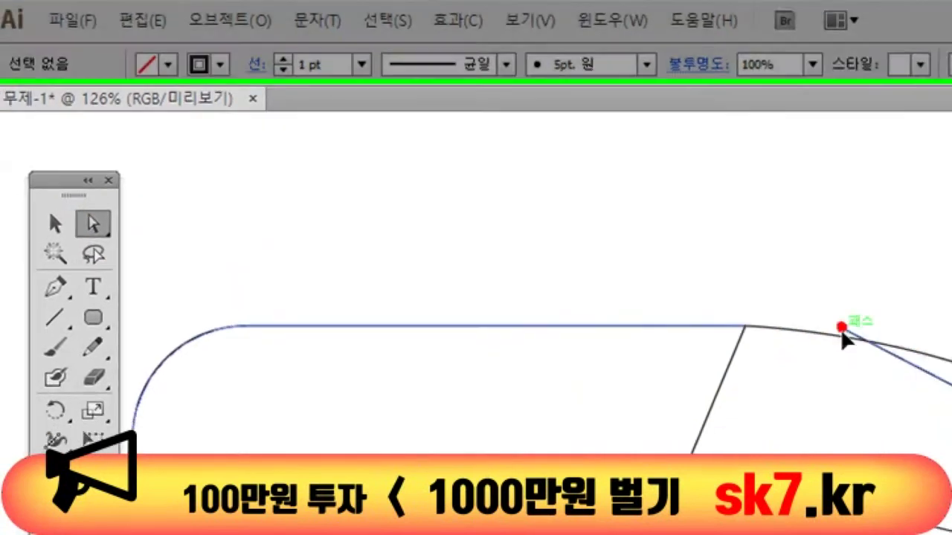
drag(853, 338, 843, 370)
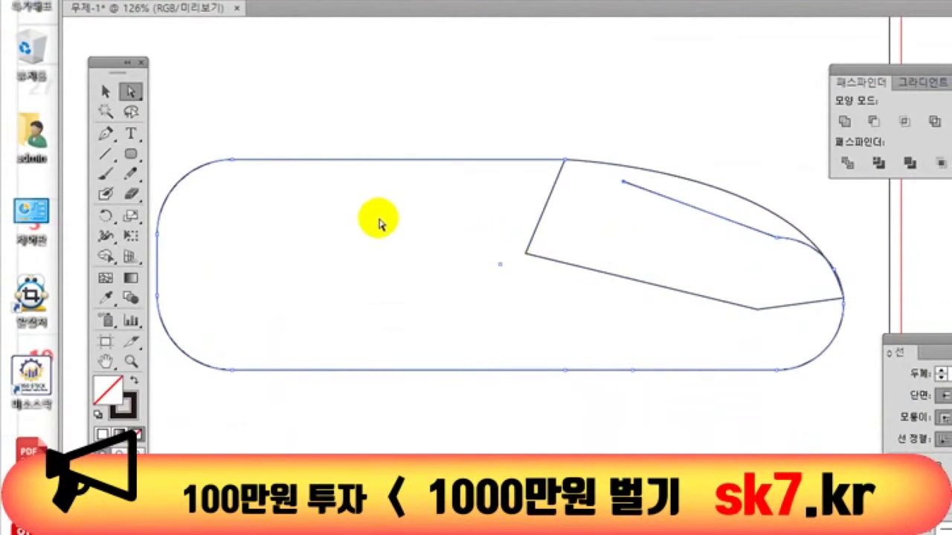
- Give all hull pieces a dark fill with no stroke and unite them into one shape
click(106, 91)
drag(547, 194, 707, 351)
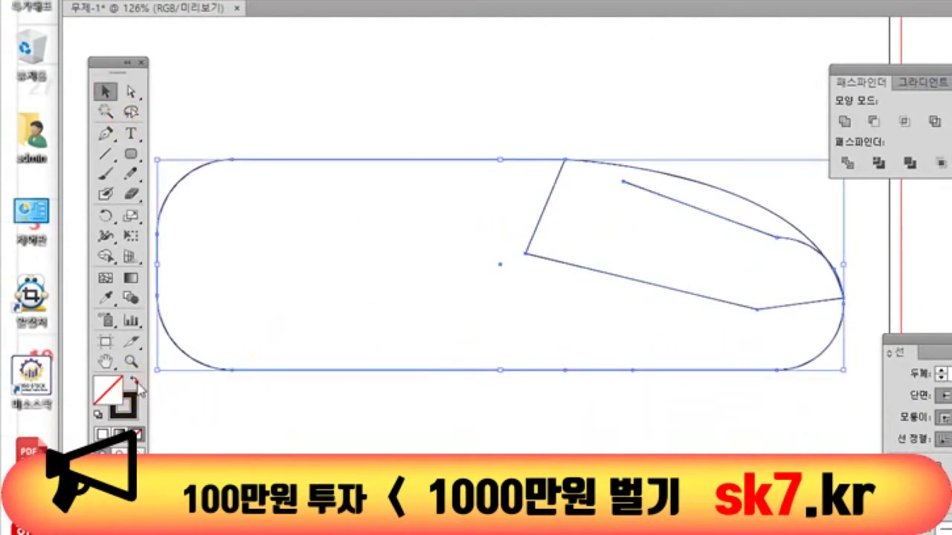
click(135, 382)
click(845, 119)
key(ctrl+shift+a)
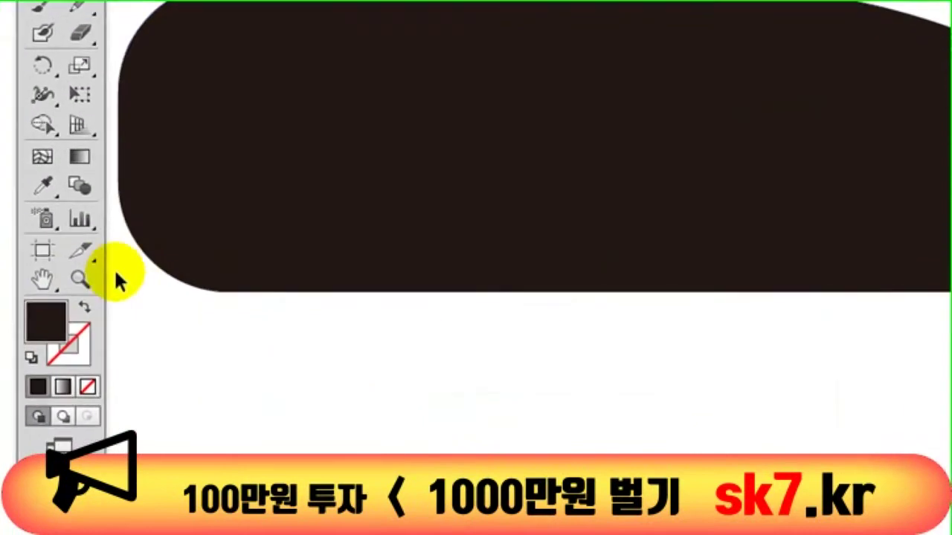
- Draw a small dark round knob at the hull's rear, nudged slightly left
click(131, 362)
alt+click(631, 188)
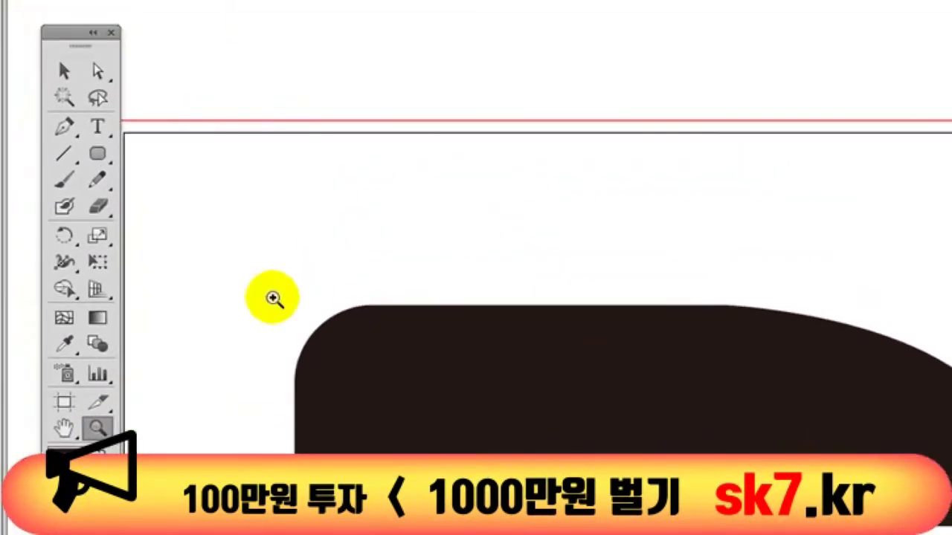
click(97, 154)
drag(247, 366, 361, 455)
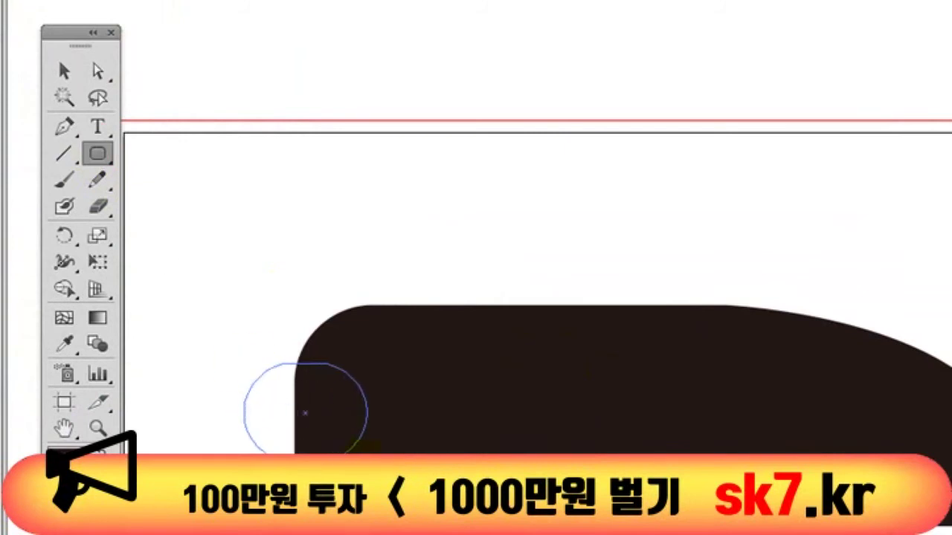
click(64, 70)
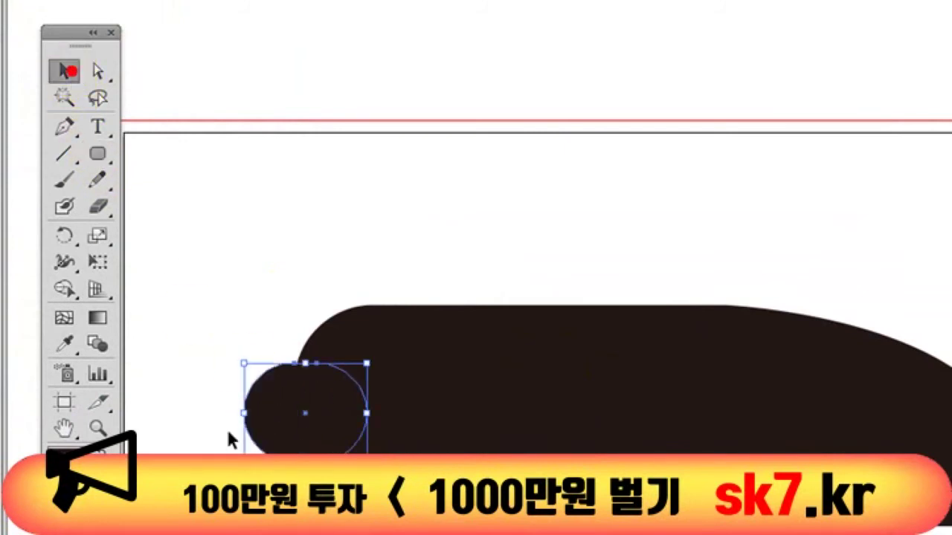
drag(303, 445, 283, 446)
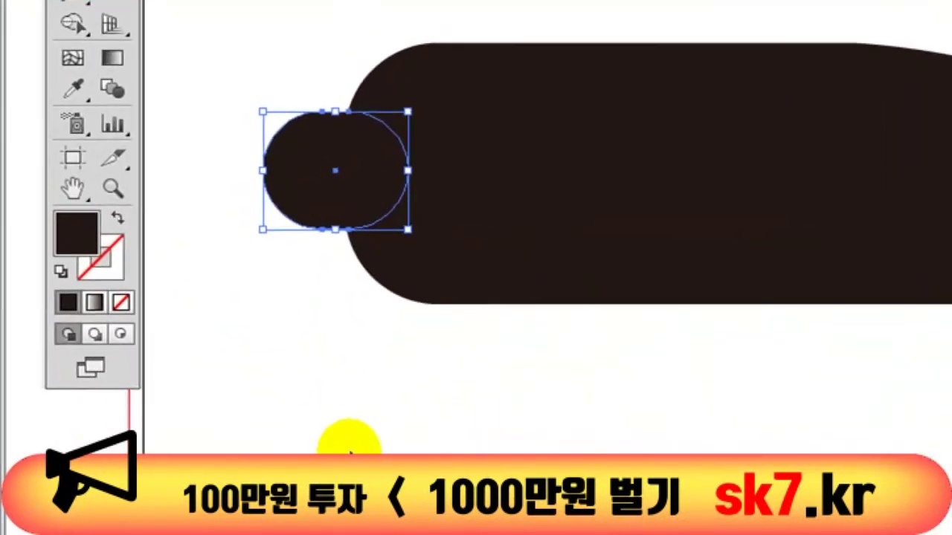
click(349, 450)
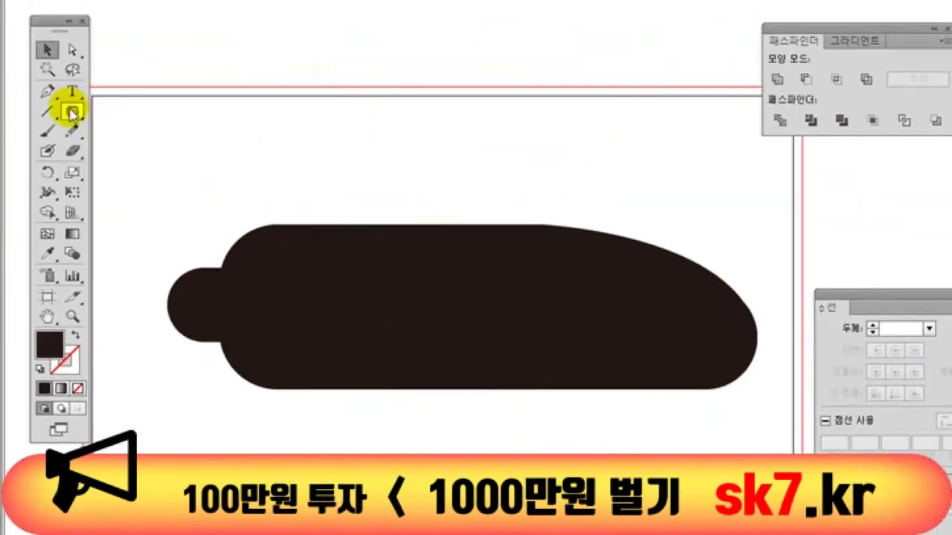
click(72, 113)
drag(256, 27, 295, 192)
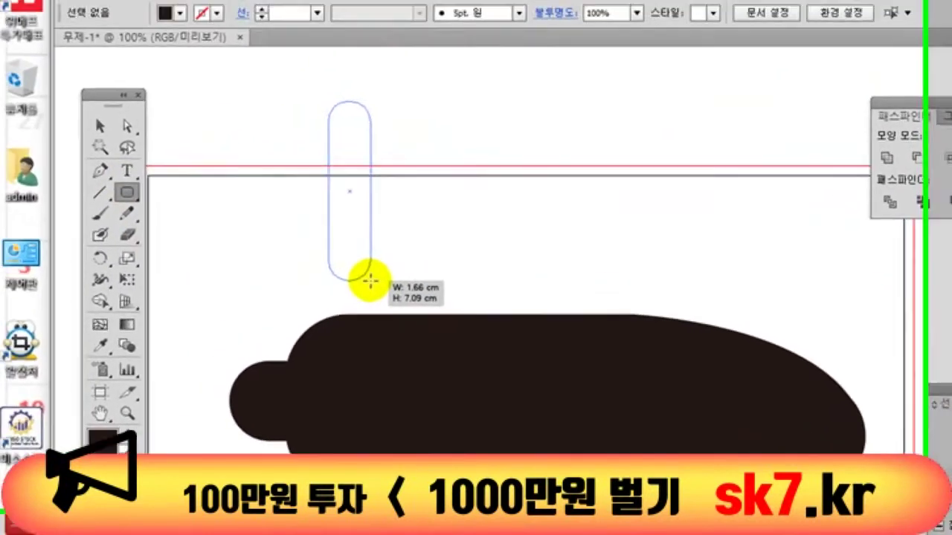
drag(370, 281, 371, 283)
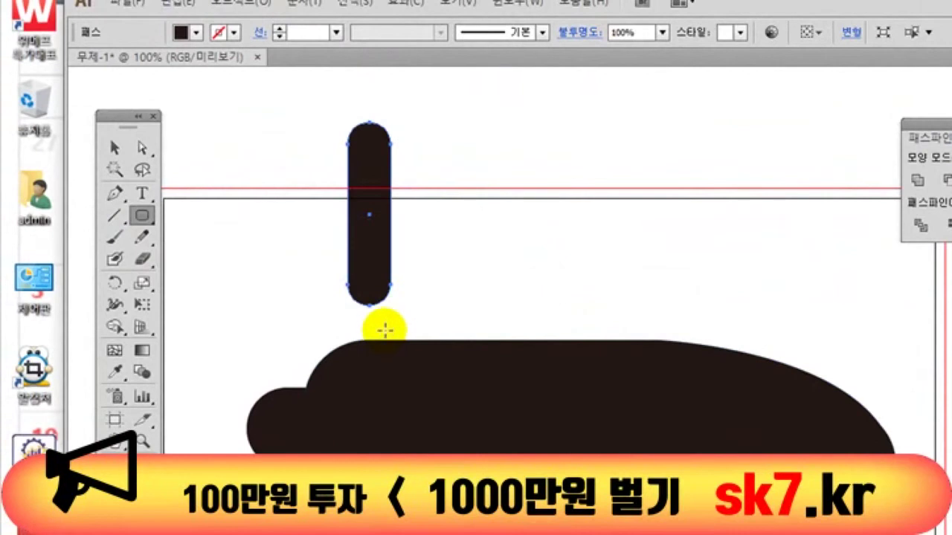
key(Delete)
click(115, 194)
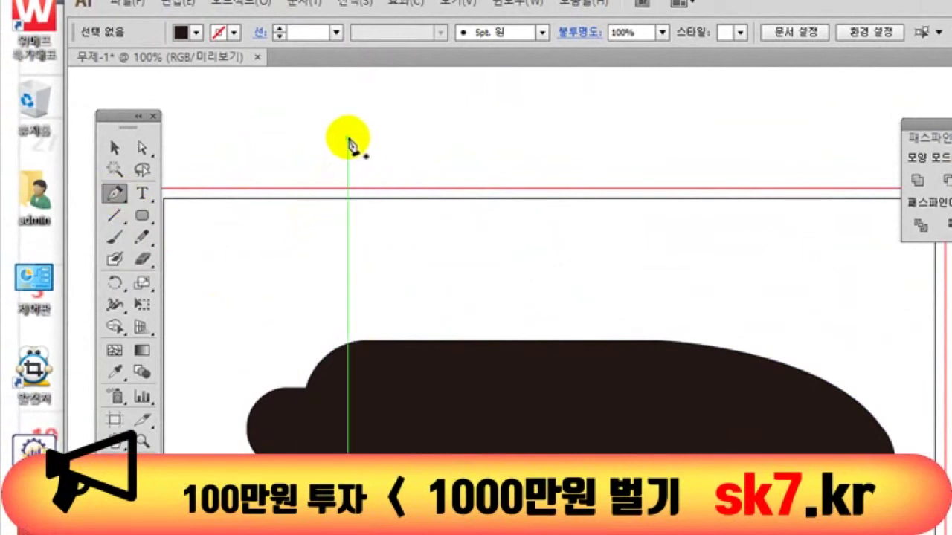
click(348, 139)
click(392, 139)
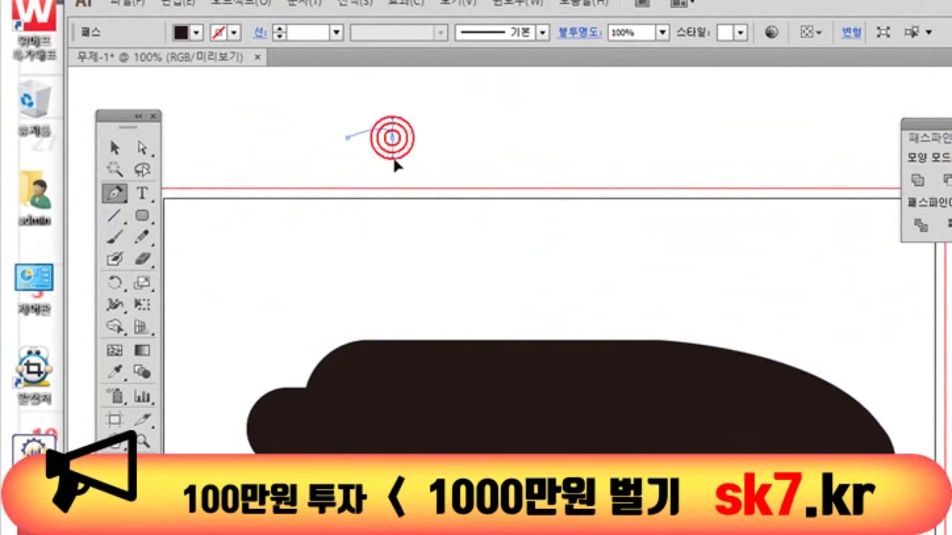
click(369, 322)
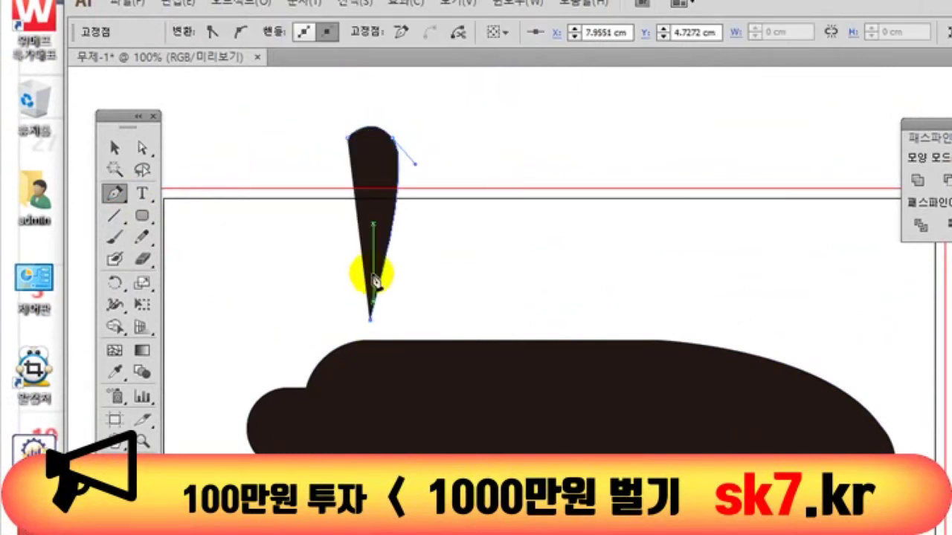
drag(349, 139, 364, 108)
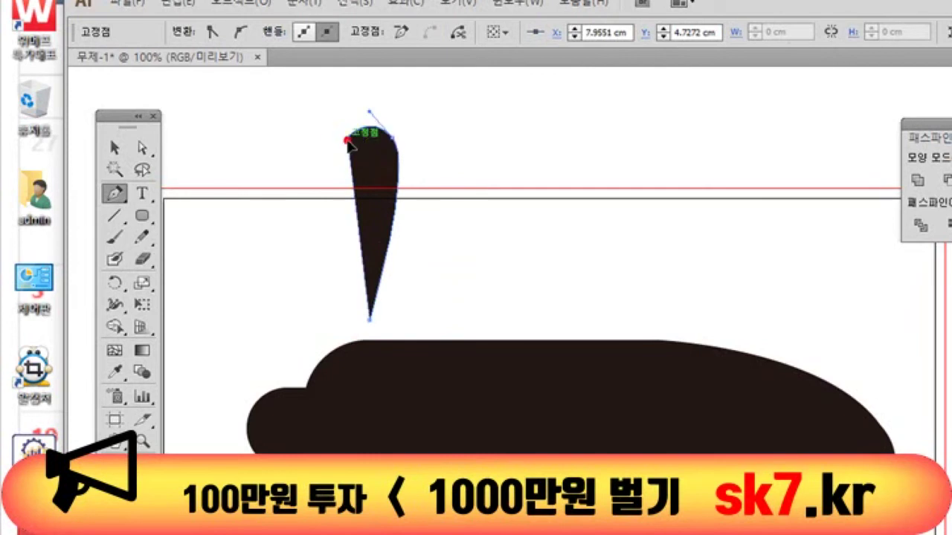
scroll(353, 104, up, 5)
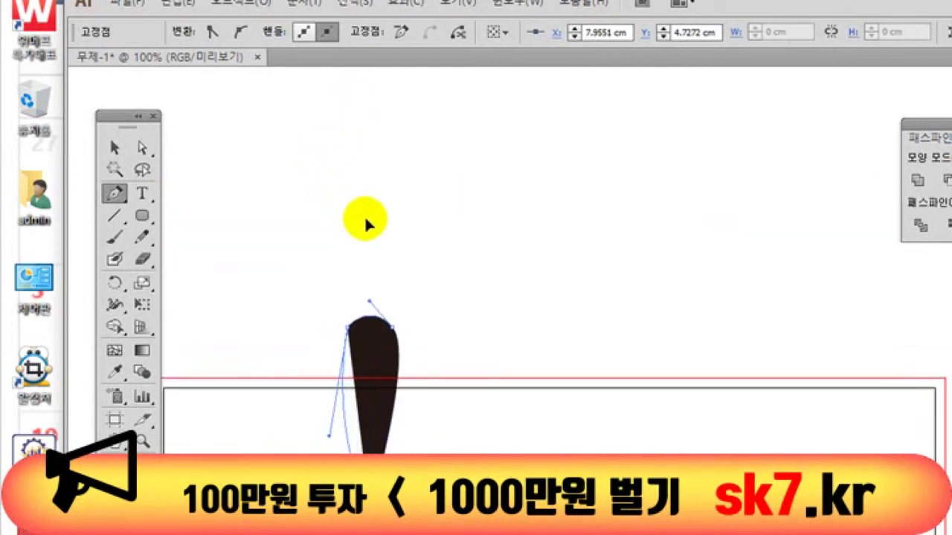
drag(364, 218, 354, 239)
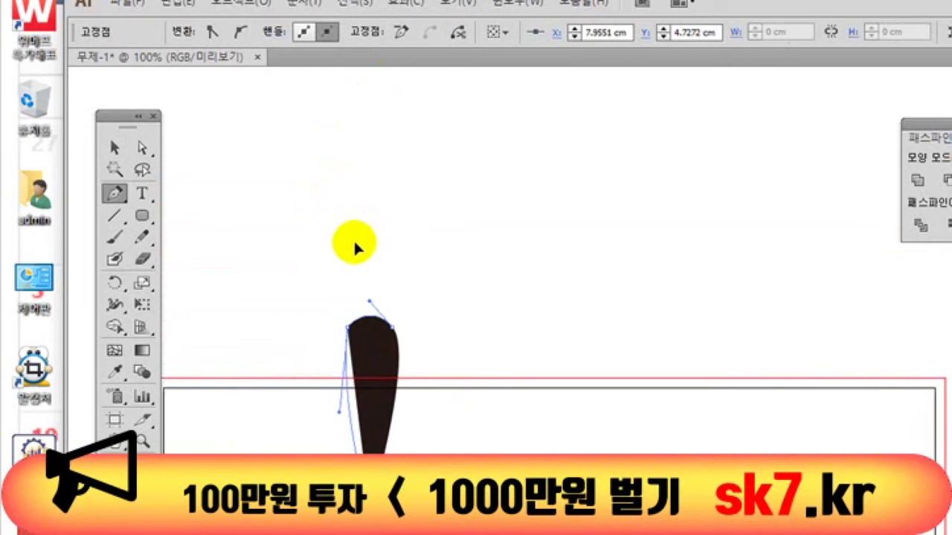
drag(355, 243, 349, 246)
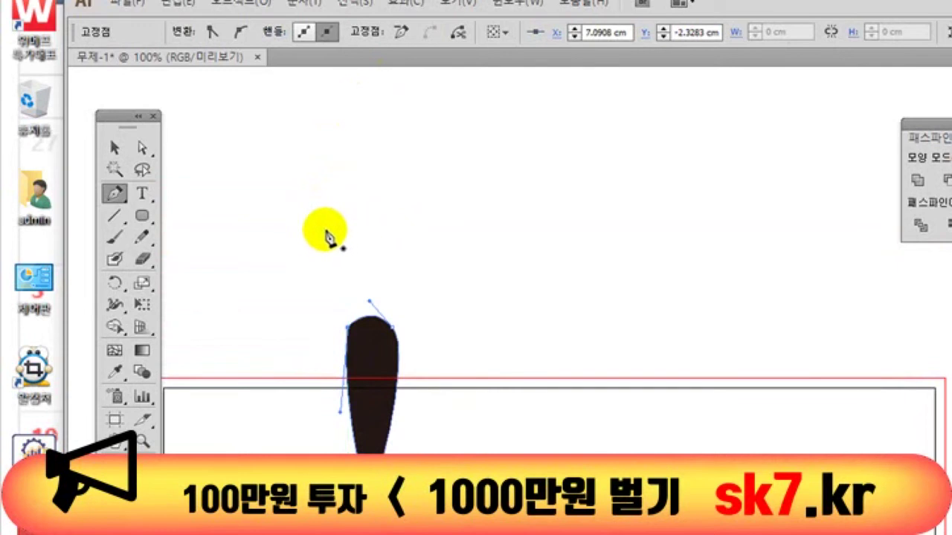
click(115, 148)
click(212, 234)
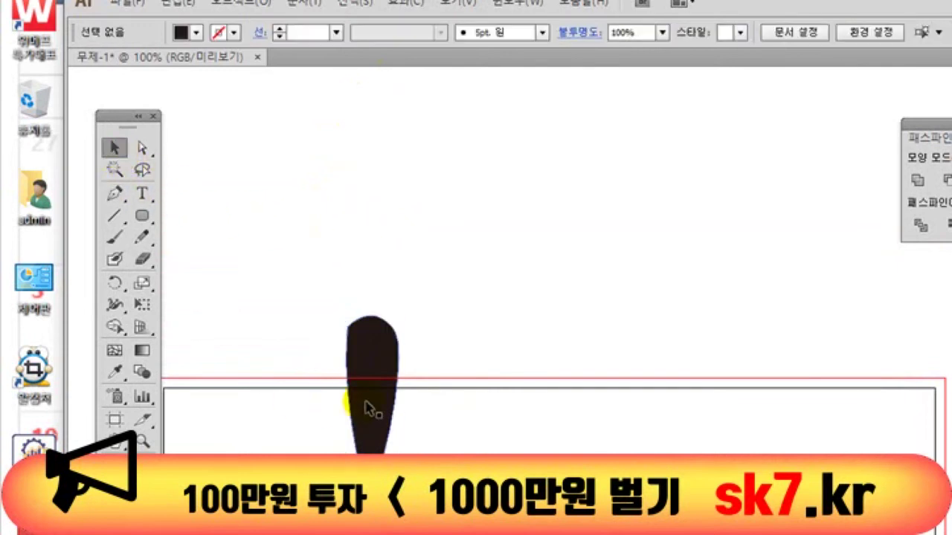
drag(356, 410, 339, 409)
key(Delete)
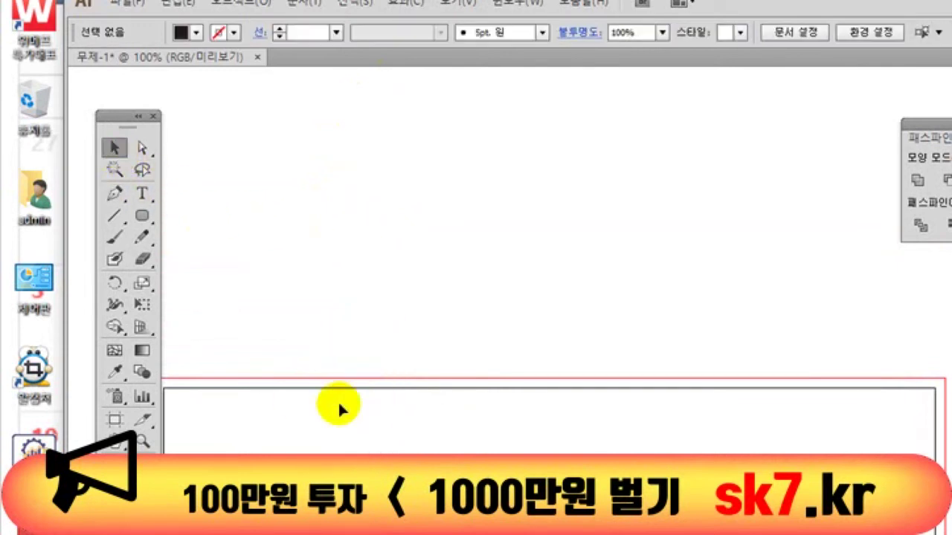
- Delete a stray path point placed above the hull
click(115, 193)
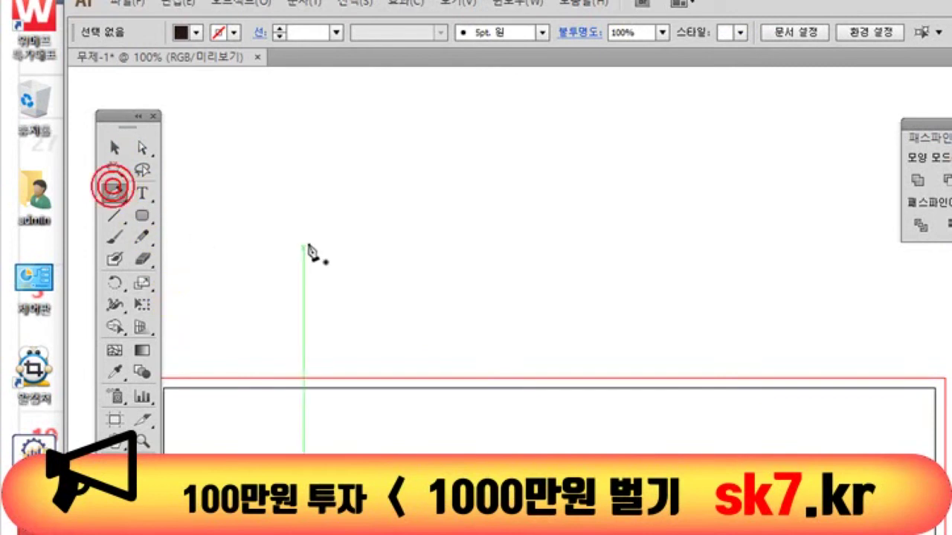
click(313, 230)
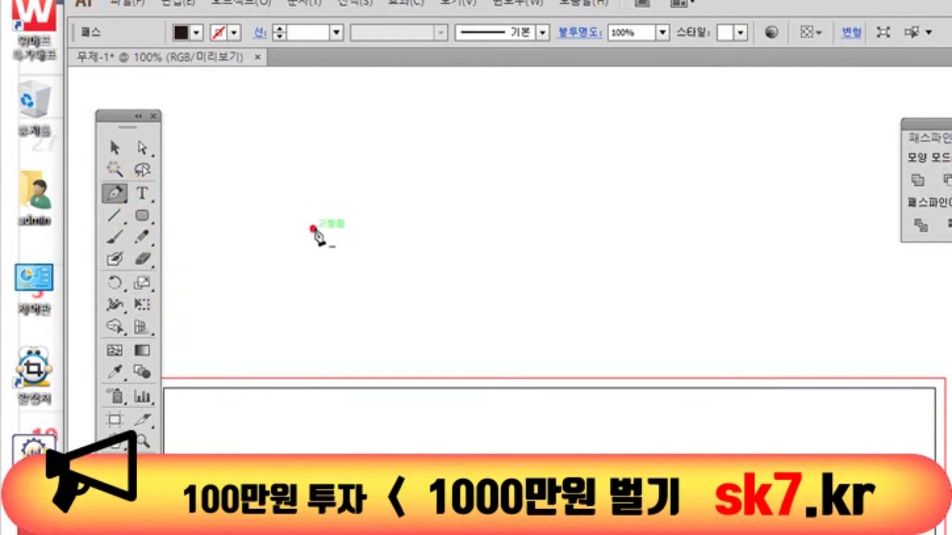
click(116, 148)
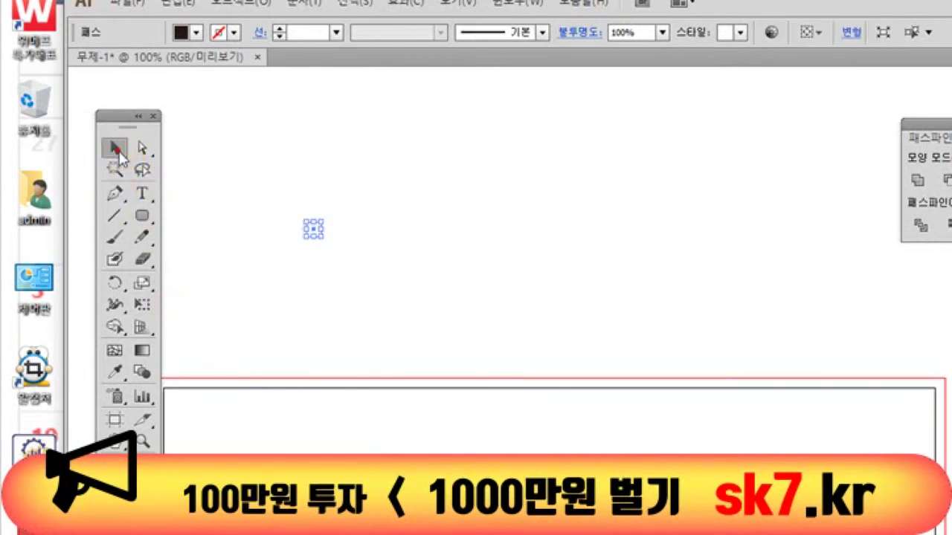
key(Delete)
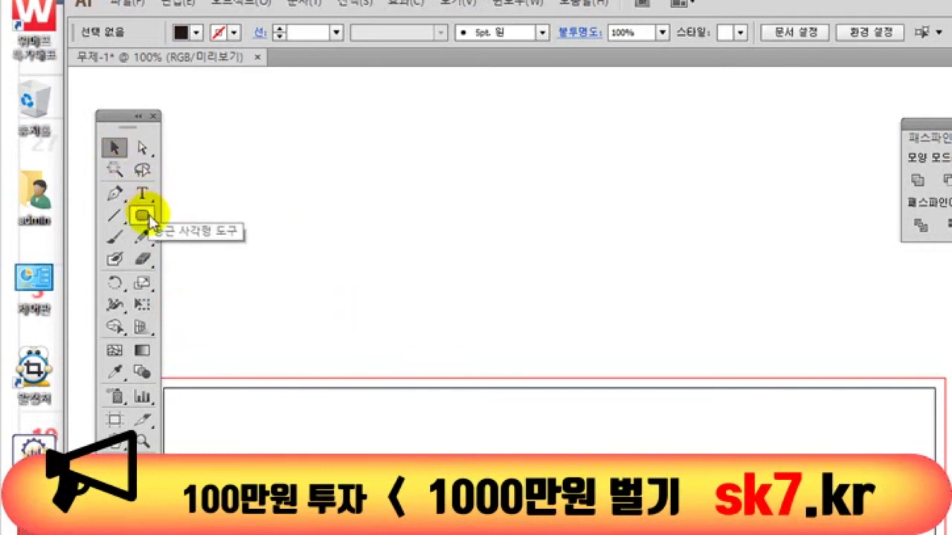
- Draw a tall rounded bar above the hull and zoom in on its bottom end
click(141, 215)
mouse_move(316, 158)
mouse_down()
mouse_move(363, 376)
mouse_move(362, 411)
mouse_up()
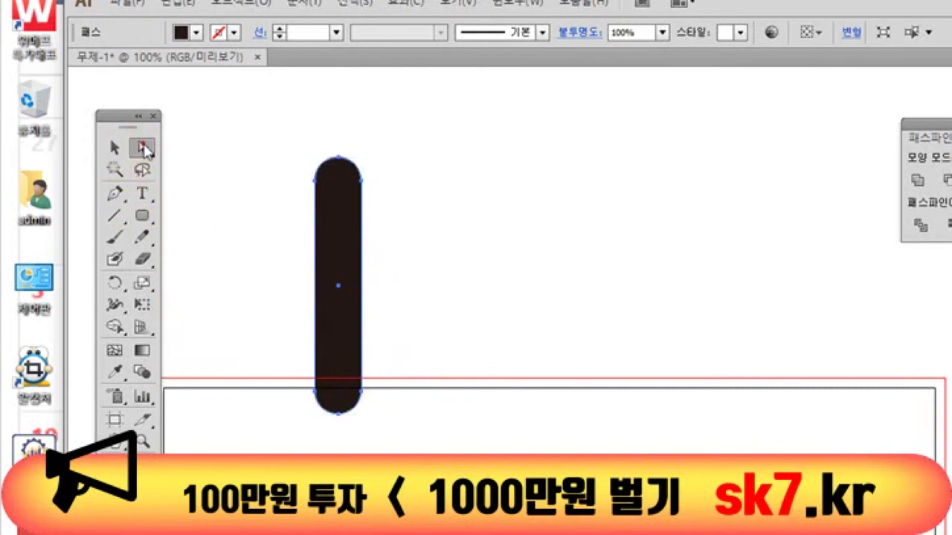
click(277, 450)
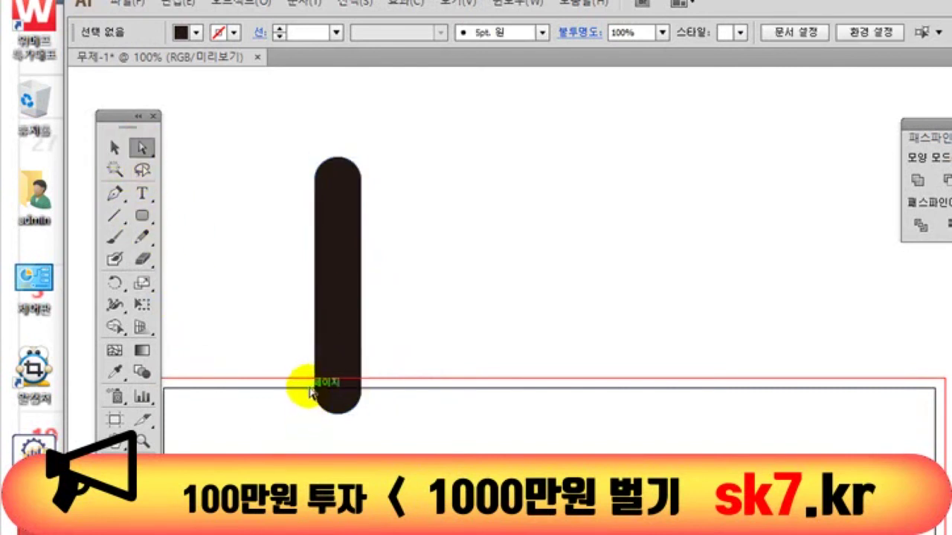
drag(288, 353, 343, 445)
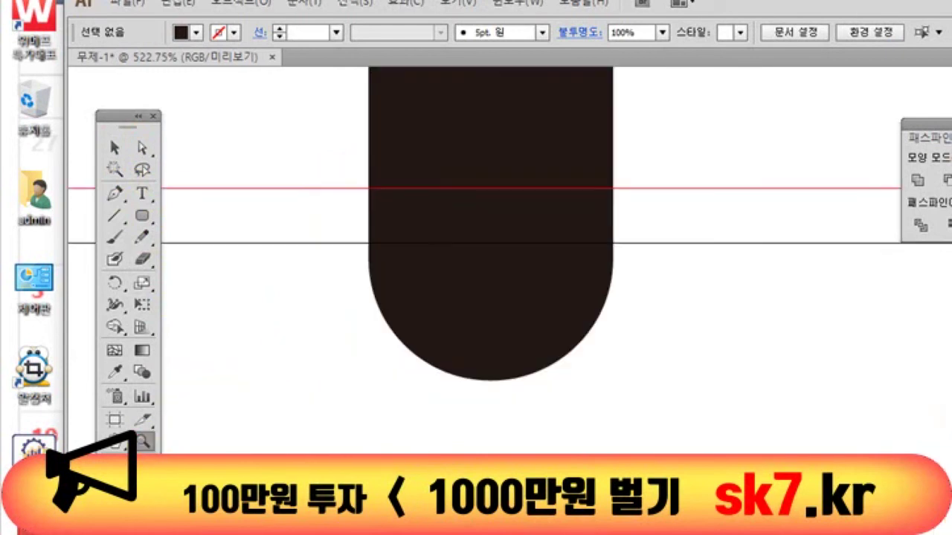
- Pull the bar's lower left and right anchors inward to taper its end
click(144, 150)
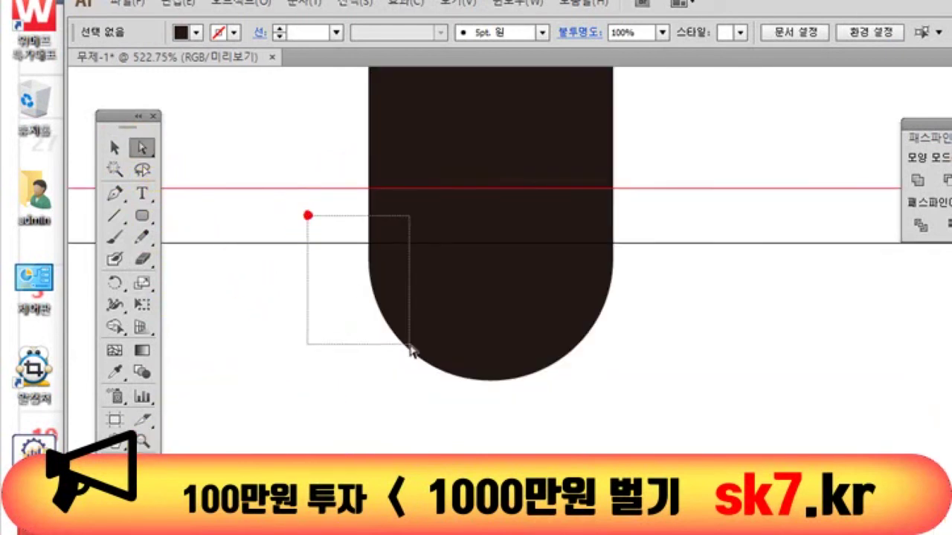
drag(411, 349, 404, 355)
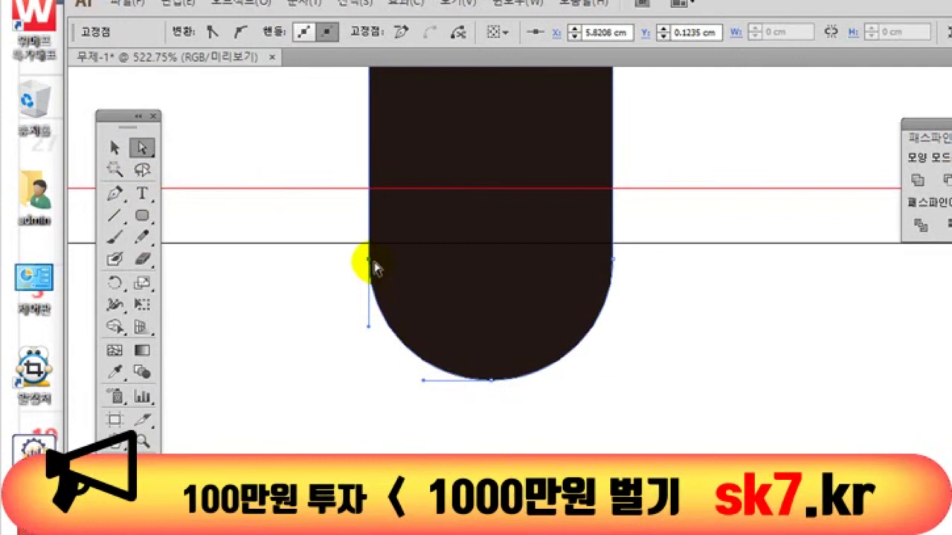
mouse_move(371, 260)
mouse_down()
mouse_move(425, 262)
mouse_move(516, 240)
mouse_up()
click(744, 450)
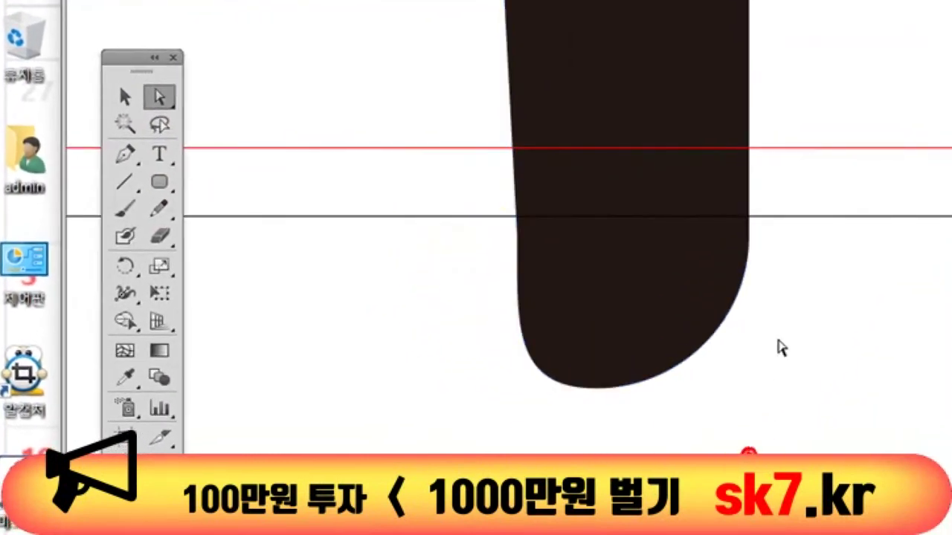
drag(793, 216, 722, 272)
drag(756, 240, 645, 239)
click(610, 408)
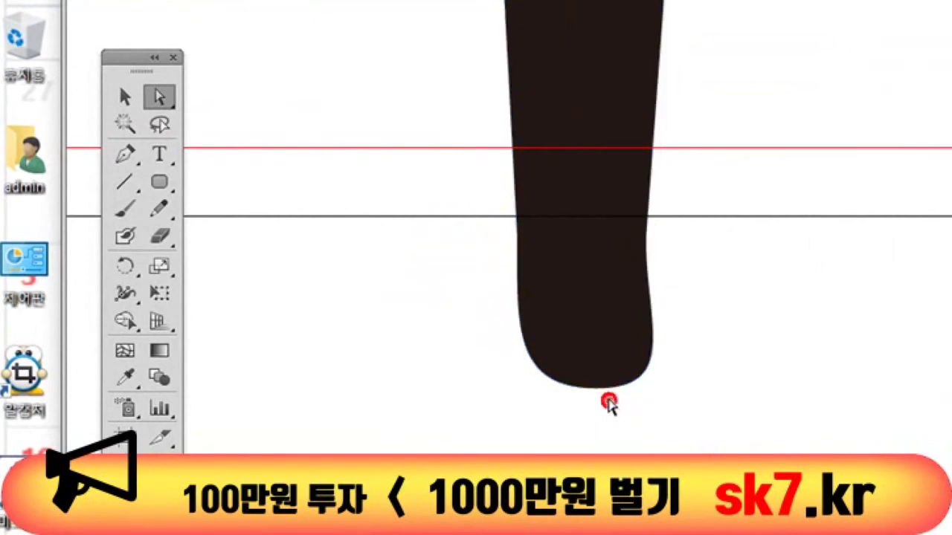
- Delete the bar's bottom anchors and curved segment, leaving a flat open end
click(596, 387)
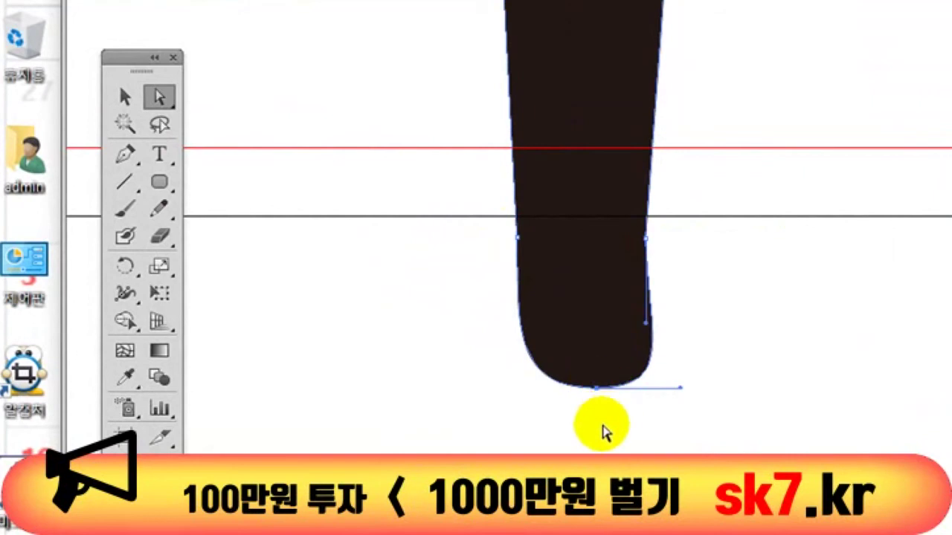
key(Delete)
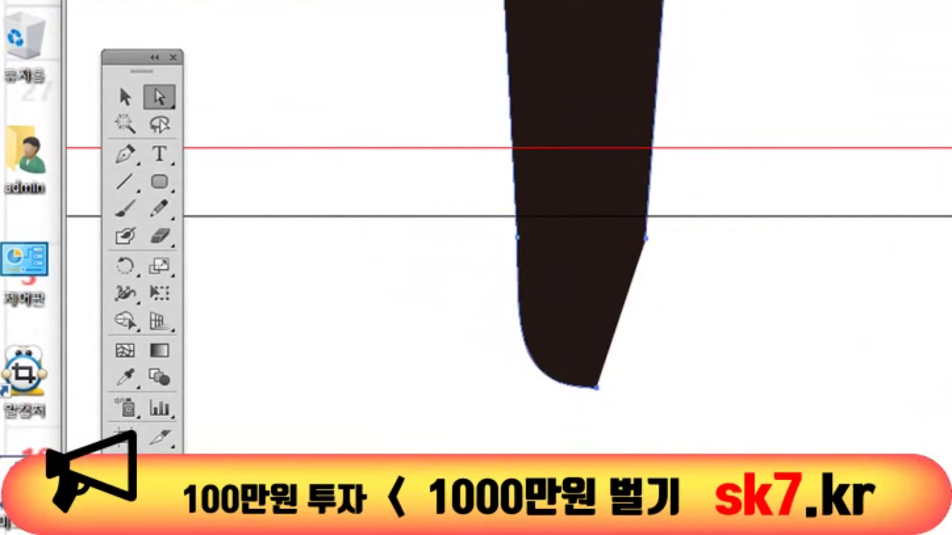
drag(602, 406, 557, 389)
key(Delete)
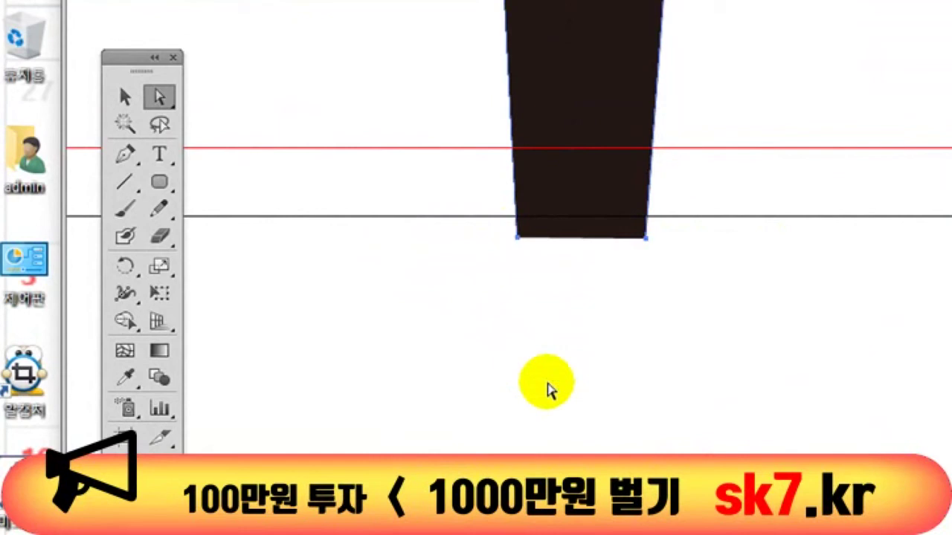
click(519, 238)
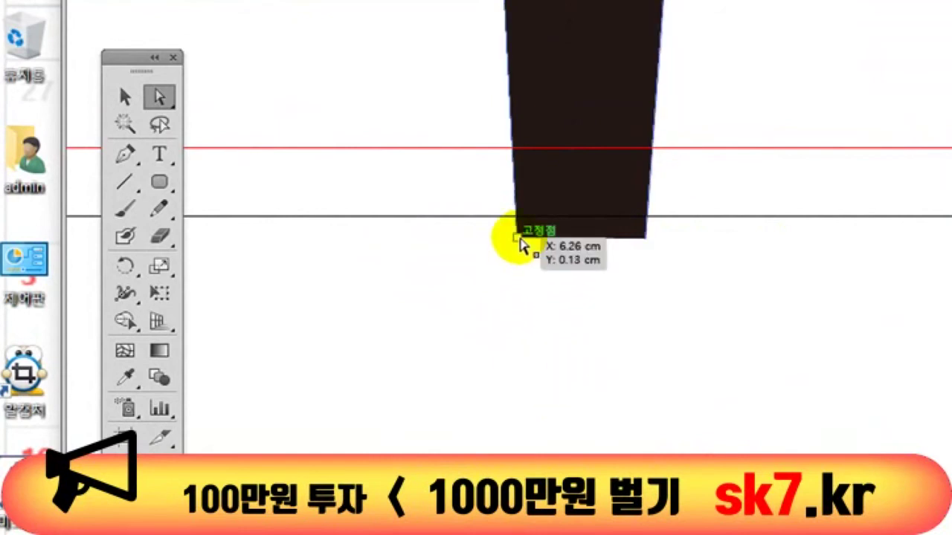
click(520, 238)
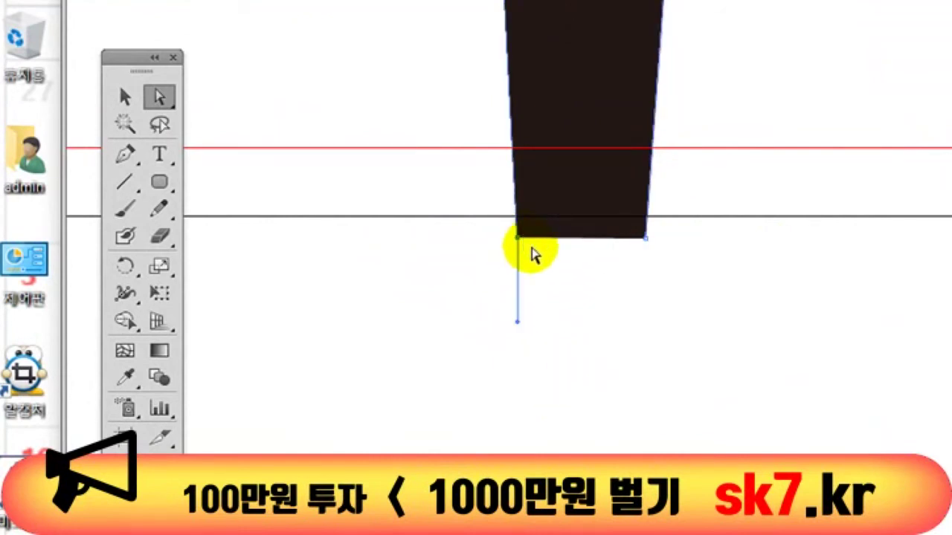
- Redraw a curved pointed tip at the bar's bottom to form a blade
click(125, 154)
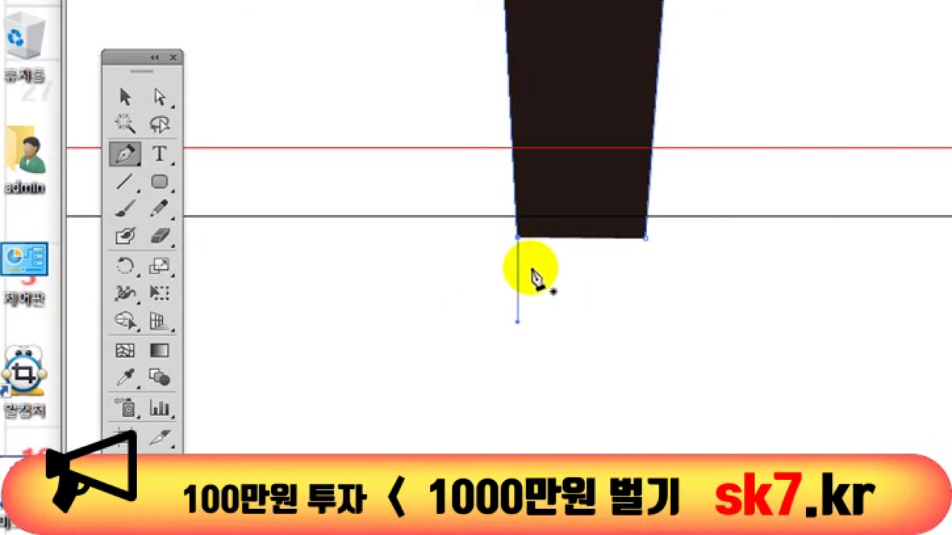
click(519, 238)
ctrl+click(590, 382)
drag(593, 383, 660, 402)
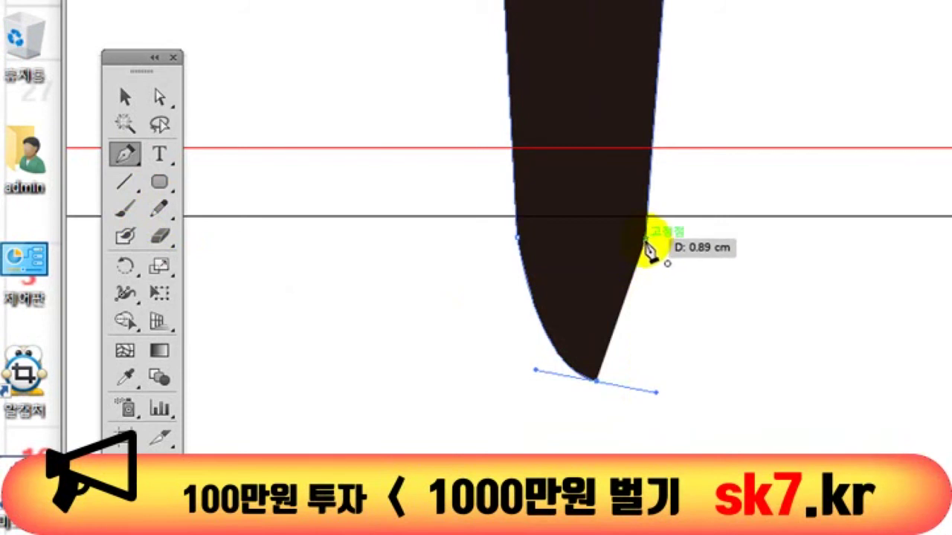
click(646, 239)
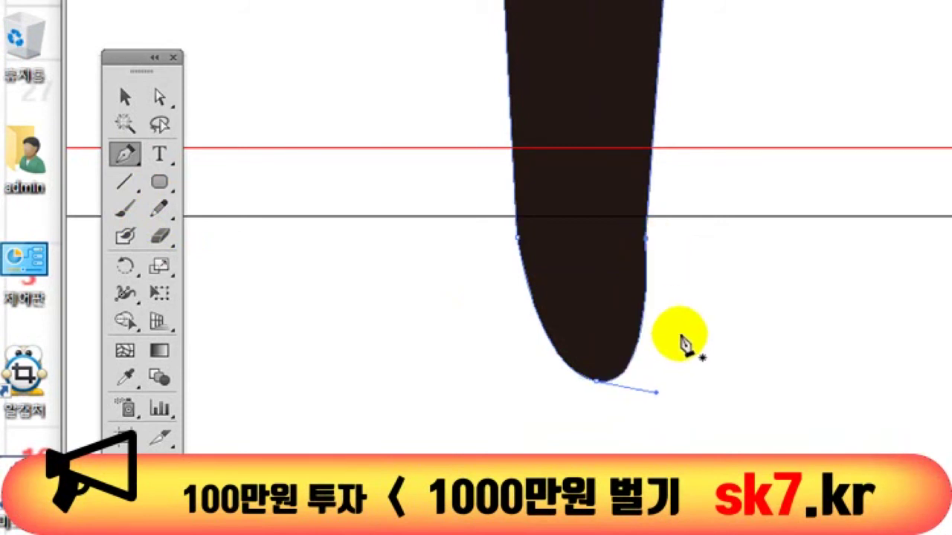
drag(683, 343, 667, 346)
alt+click(595, 380)
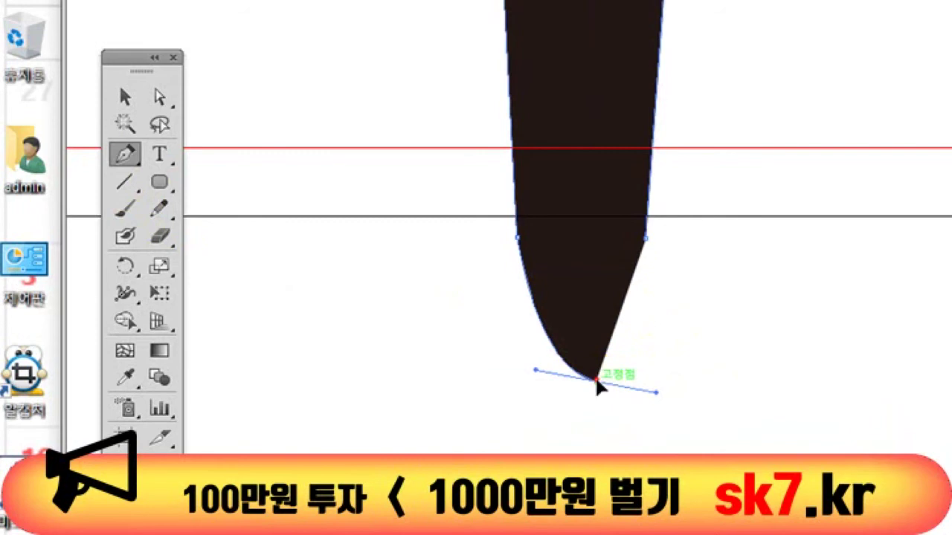
drag(646, 239, 638, 126)
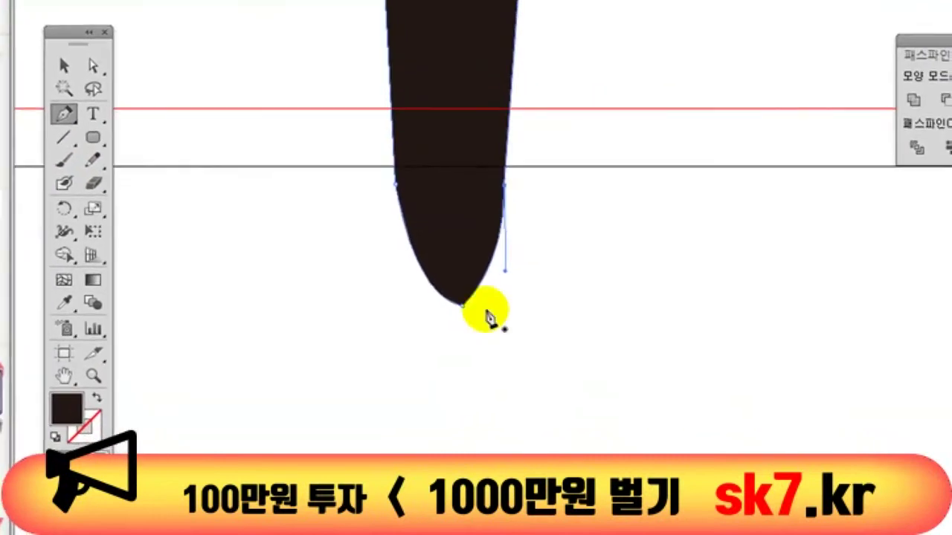
- Select the tapered blade and scale it down to a smaller size
double_click(64, 375)
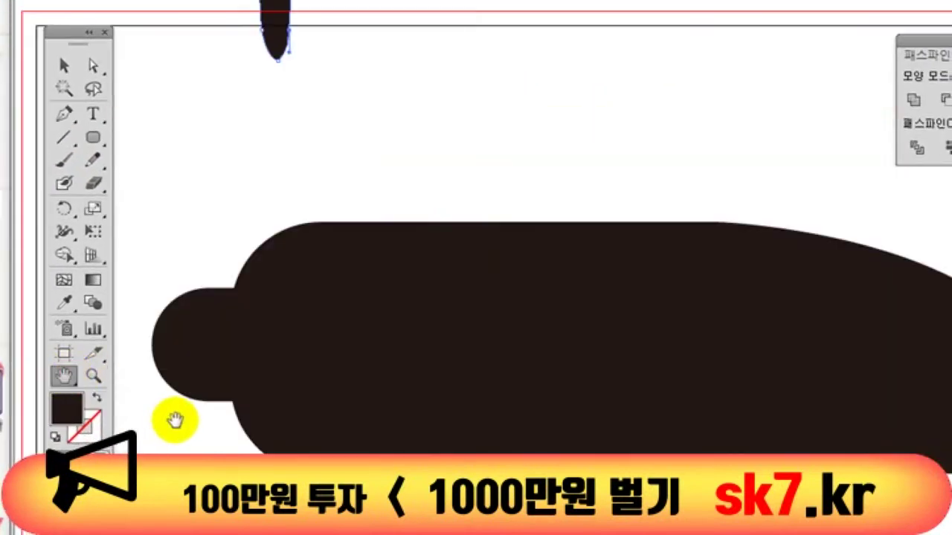
ctrl+click(304, 290)
drag(383, 217, 382, 384)
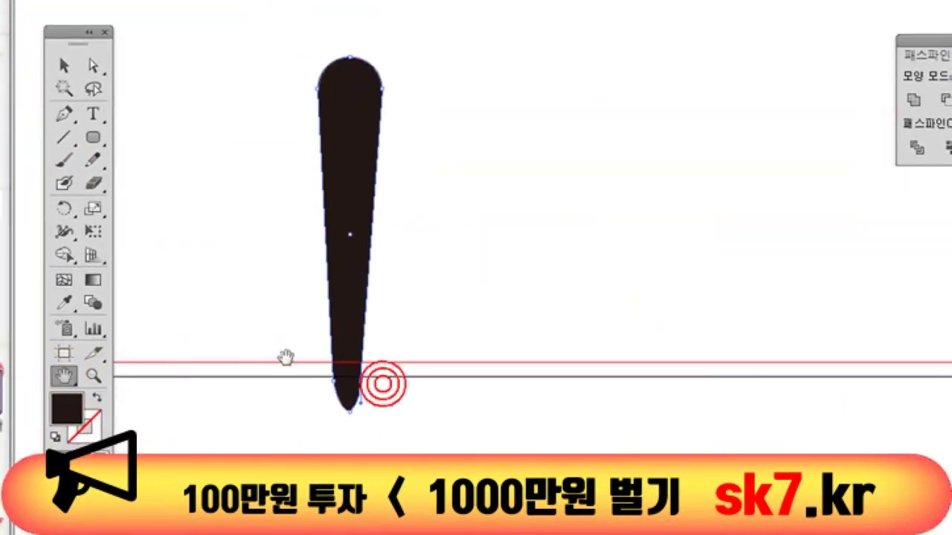
click(64, 65)
click(365, 248)
click(421, 249)
click(365, 247)
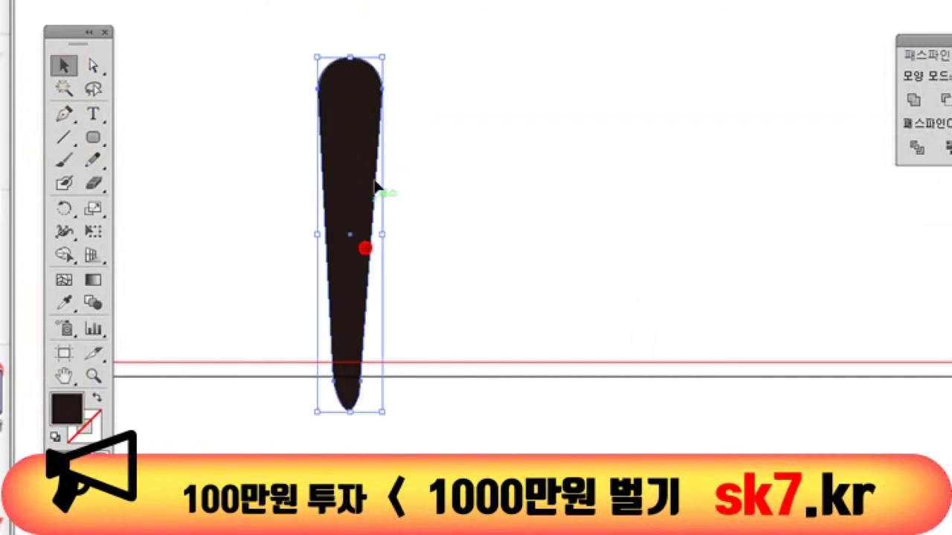
drag(383, 57, 501, 390)
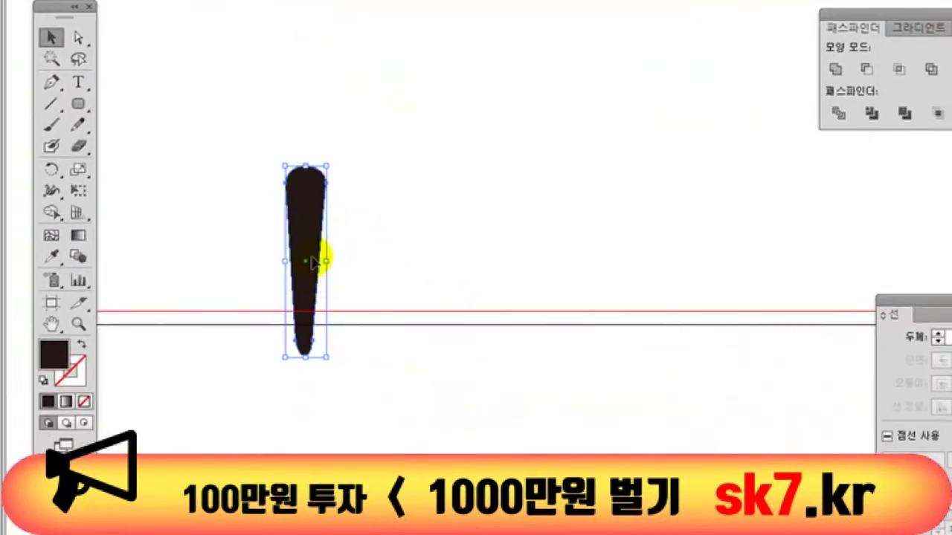
- Place the blade upright on the round hub at the submarine's tail
drag(314, 262, 300, 451)
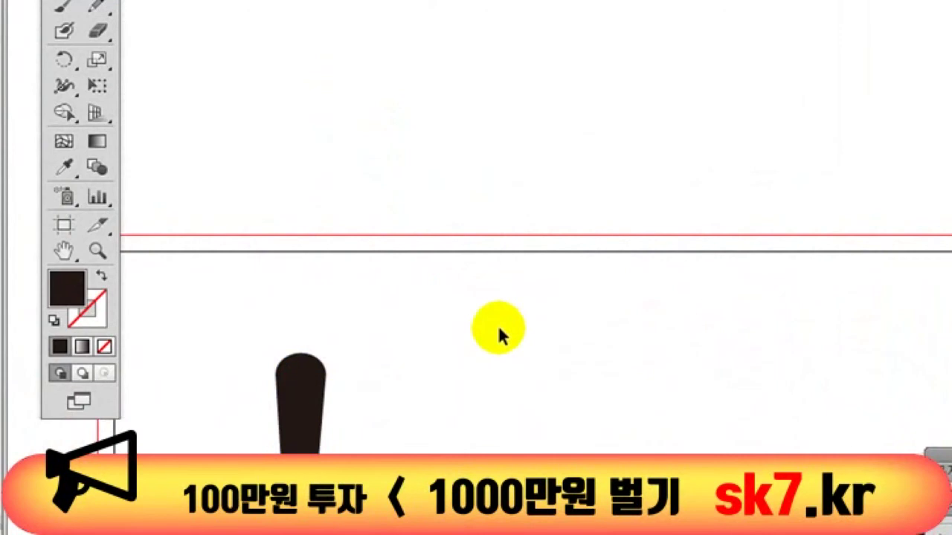
click(64, 251)
drag(315, 399, 525, 218)
scroll(484, 171, down, 3)
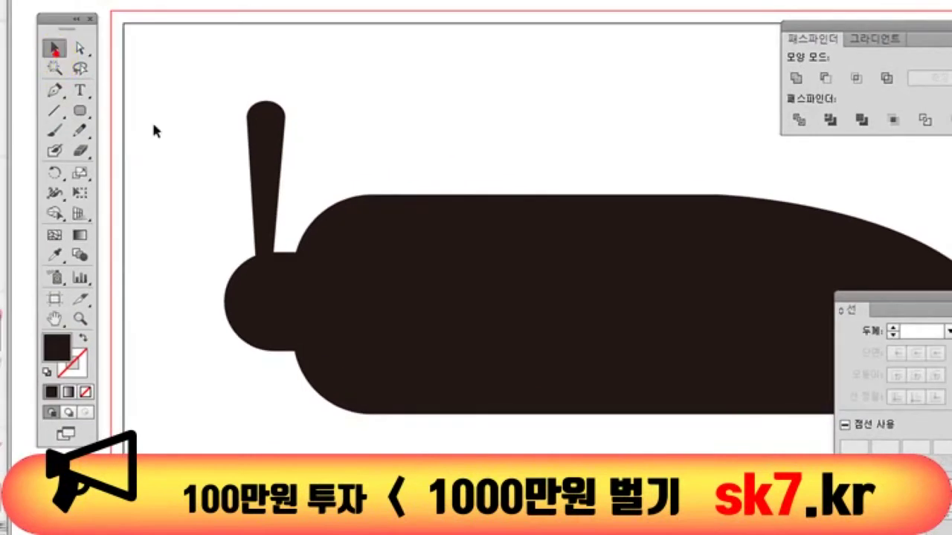
click(263, 157)
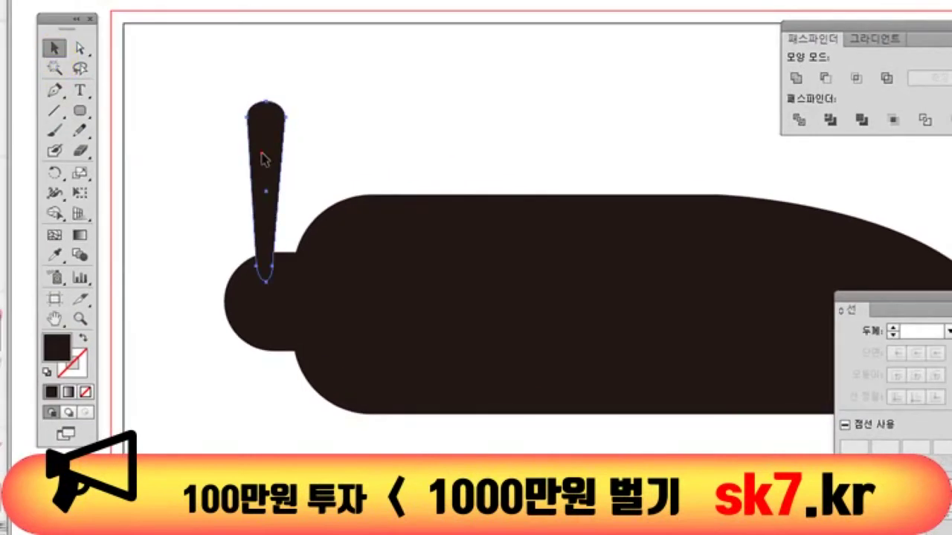
- Reflect a copy of the blade and position it below the hub as the second blade
click(54, 173)
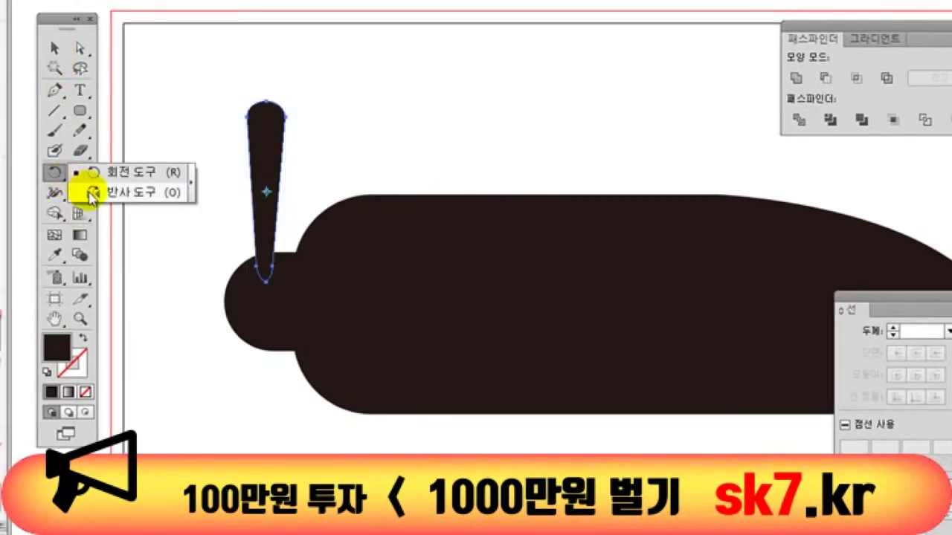
double_click(56, 174)
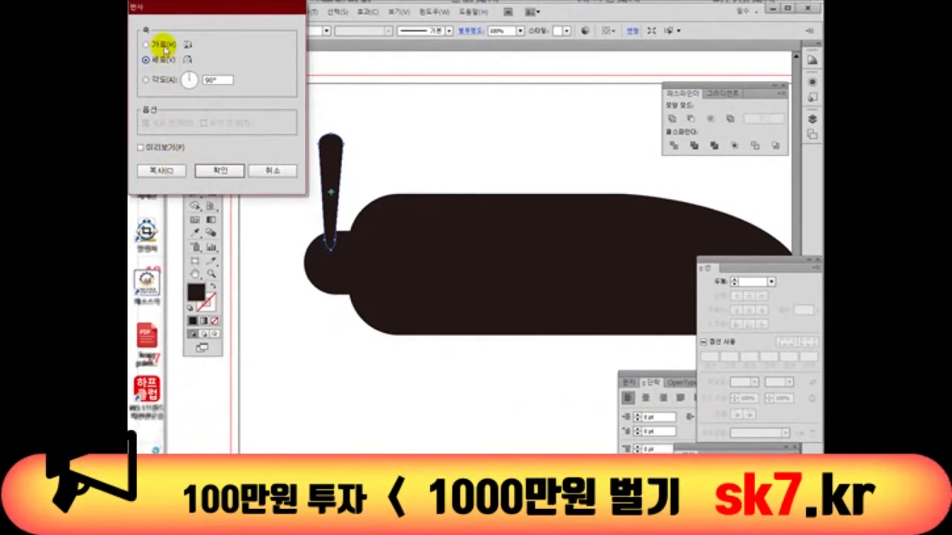
click(165, 171)
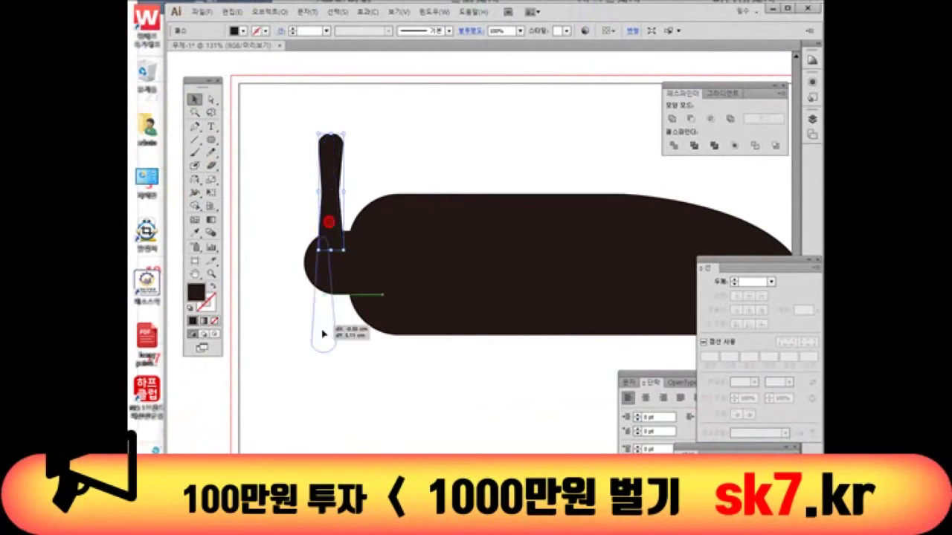
drag(325, 300, 331, 368)
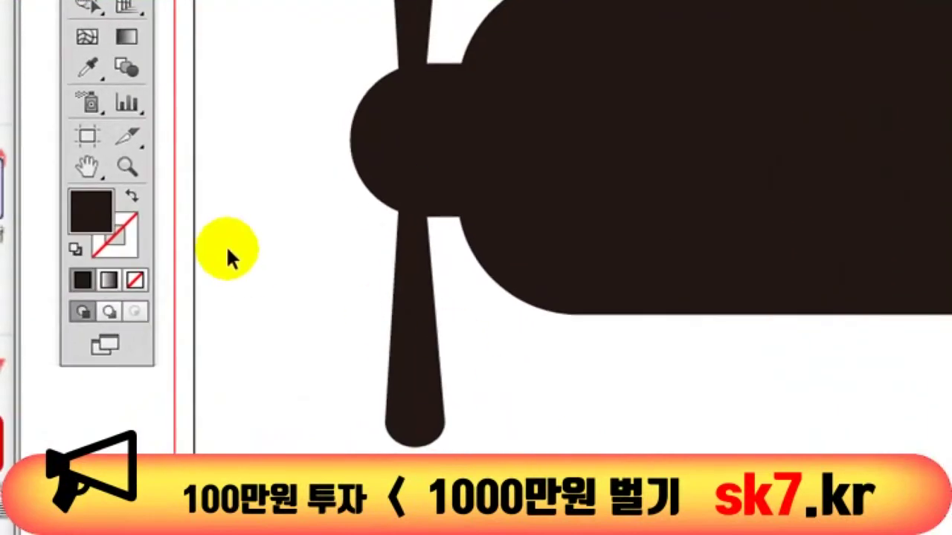
click(85, 166)
mouse_move(749, 205)
mouse_down()
mouse_move(527, 410)
mouse_move(592, 451)
mouse_up()
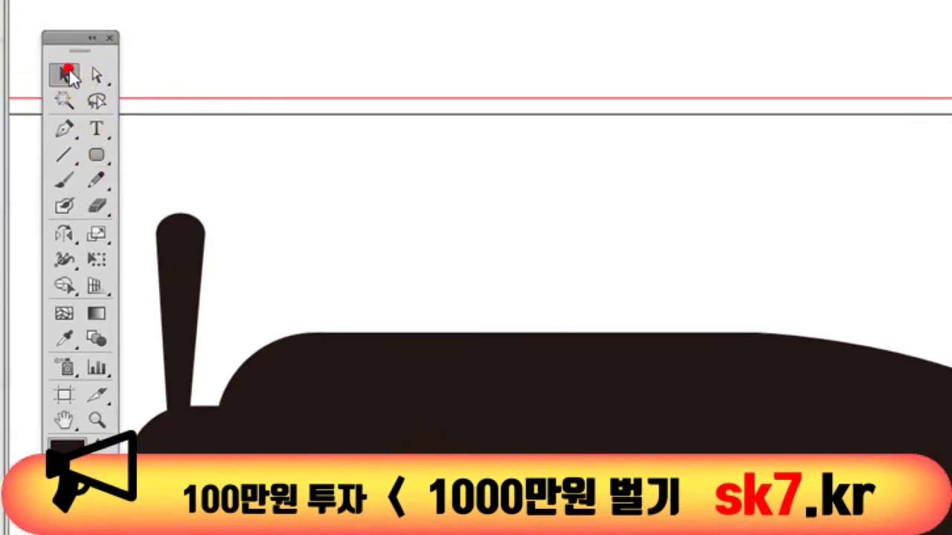
- Move a copy of the hull up, shrink it, and shift it left as the conning tower
click(67, 73)
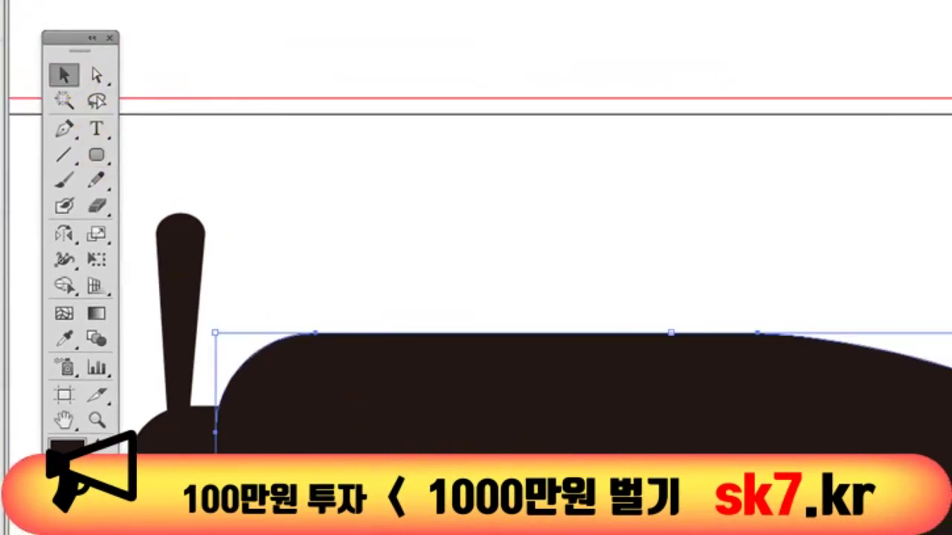
drag(548, 368, 563, 326)
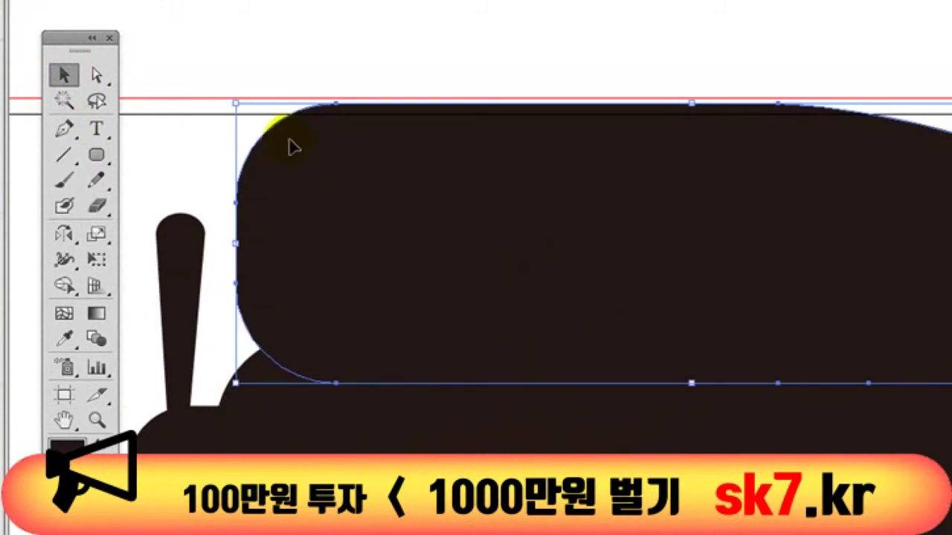
drag(235, 102, 779, 355)
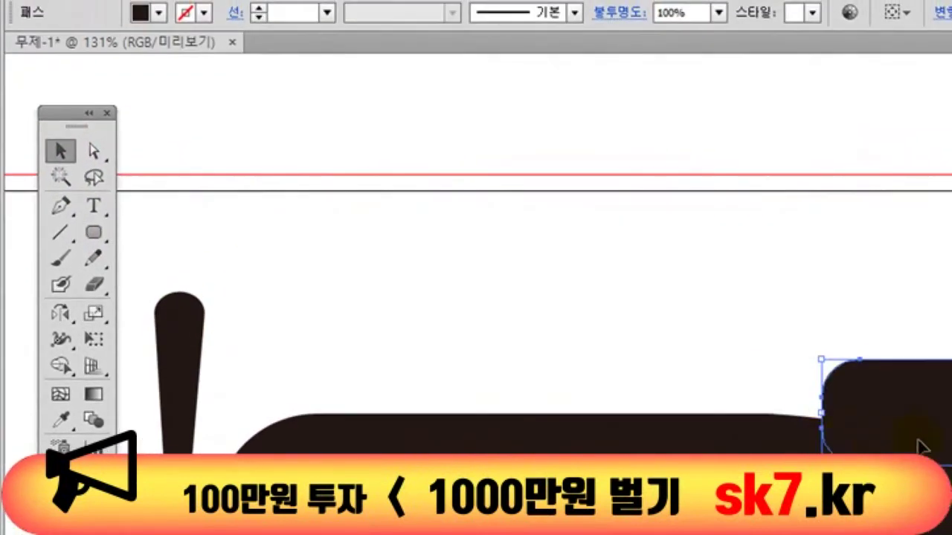
mouse_move(918, 449)
mouse_down()
mouse_move(610, 425)
mouse_move(450, 394)
mouse_move(437, 420)
mouse_up()
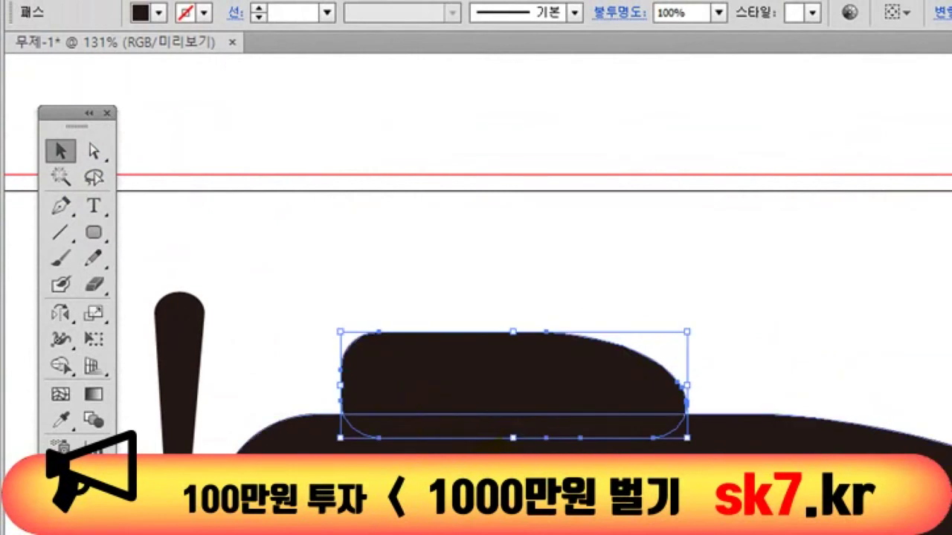
- Make the conning tower narrower and taller and settle it on top of the hull
click(684, 411)
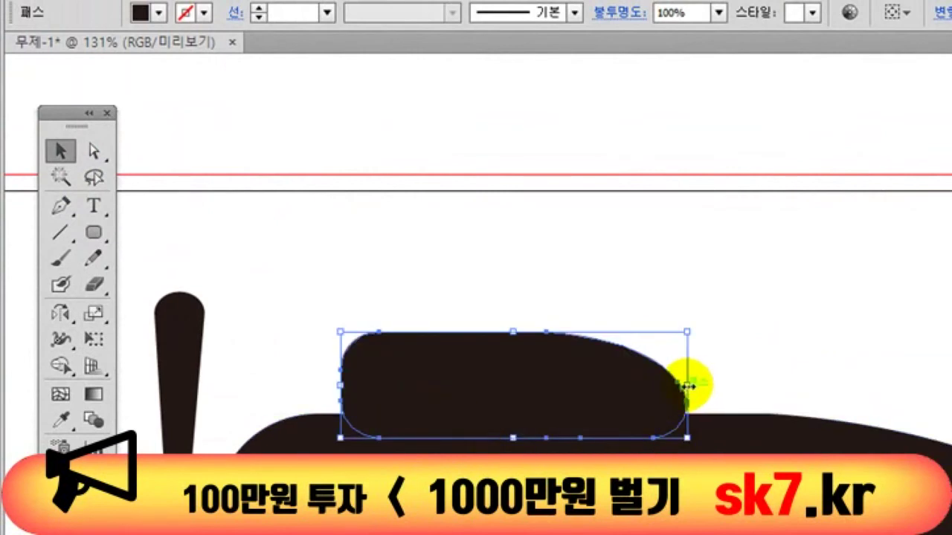
drag(687, 385, 618, 386)
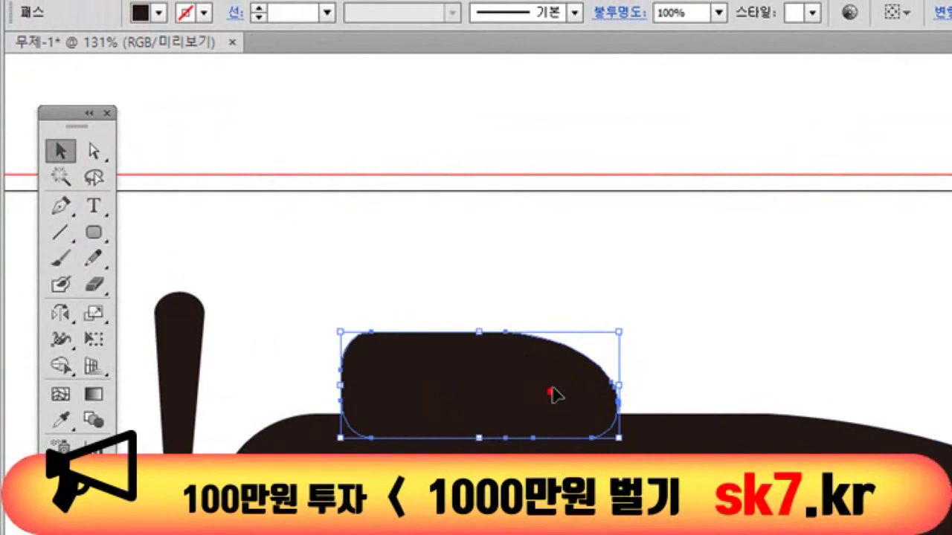
drag(554, 394, 546, 408)
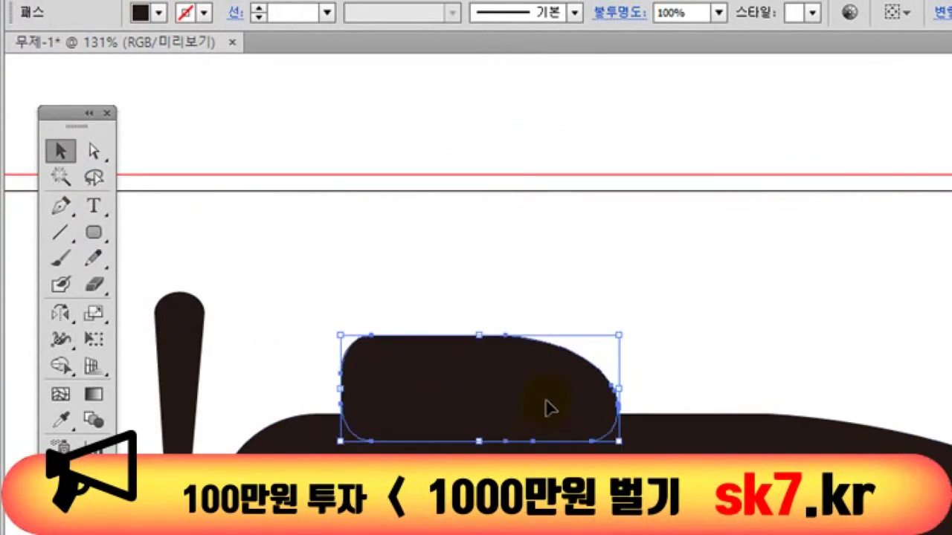
drag(482, 336, 482, 320)
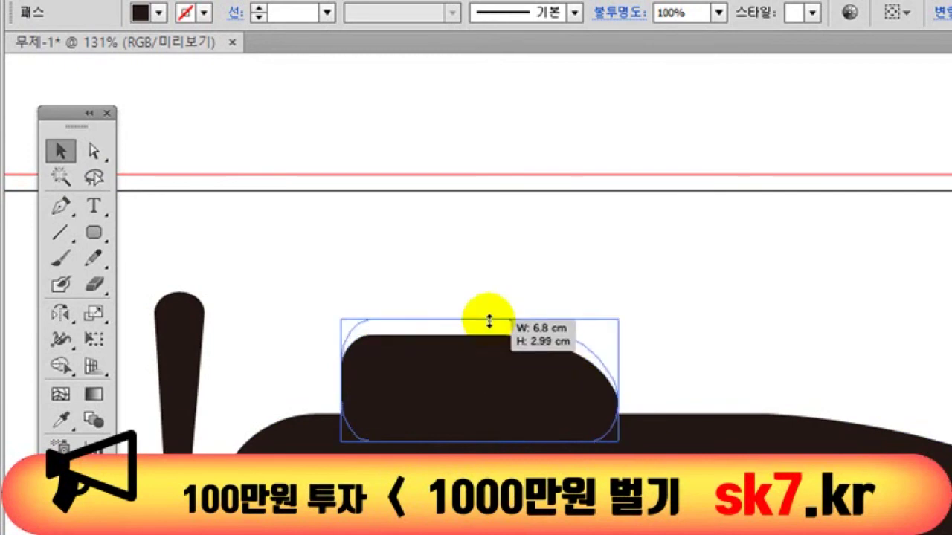
click(705, 340)
drag(556, 389, 569, 399)
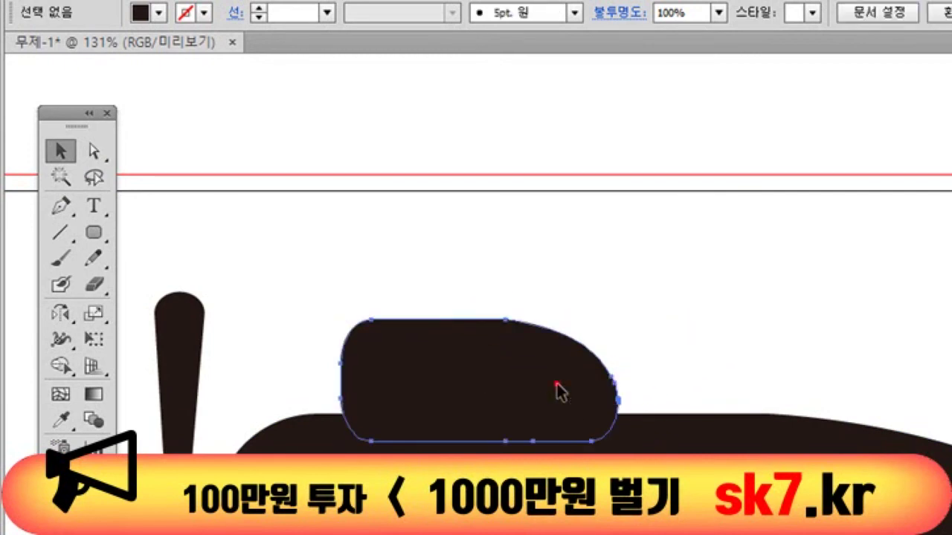
click(718, 341)
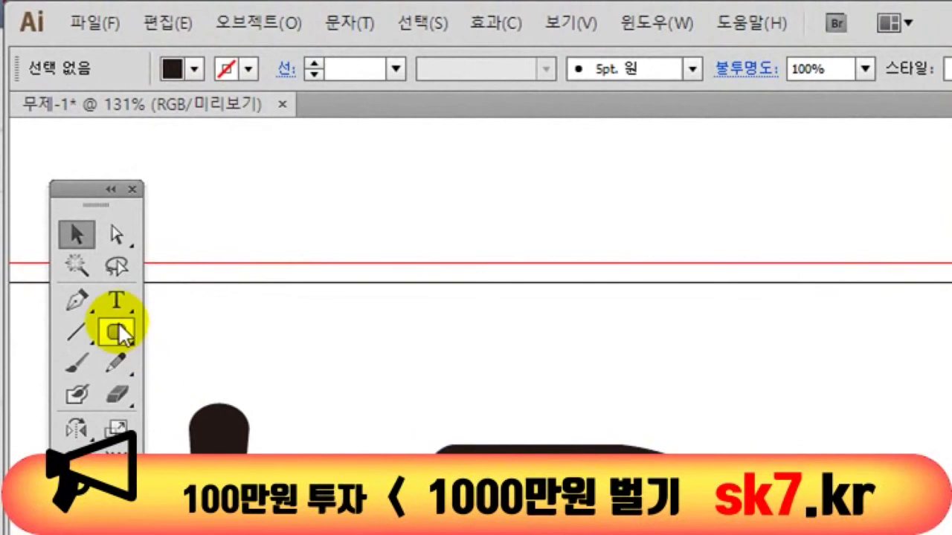
- Draw the periscope as an L-shaped Pen path with a black stroke and no fill
click(77, 301)
click(737, 347)
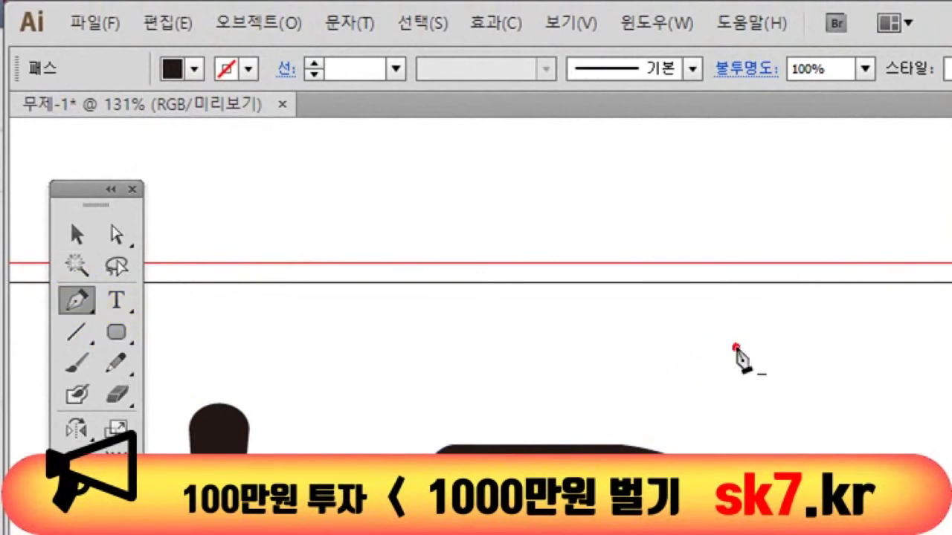
click(551, 347)
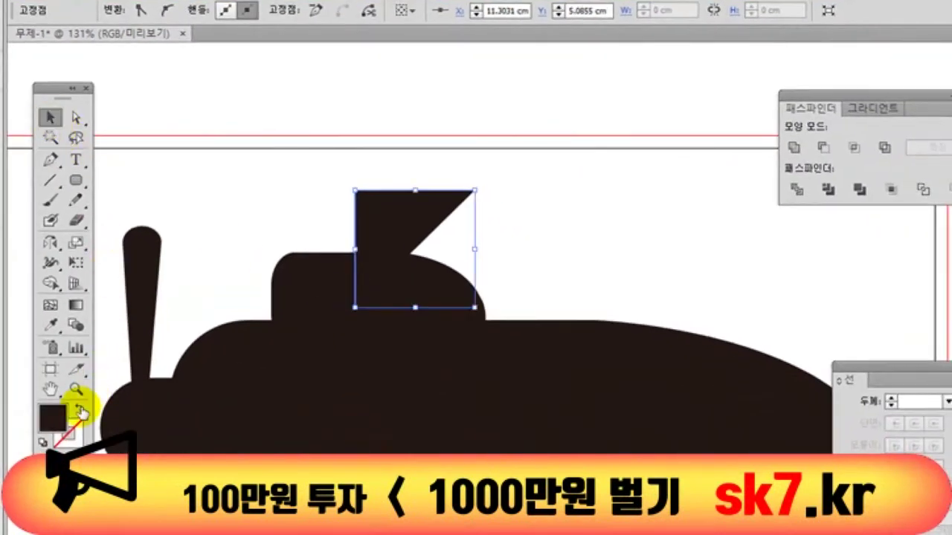
click(79, 409)
- Set the periscope stroke to 26 pt with Round Cap and Round Join
click(890, 399)
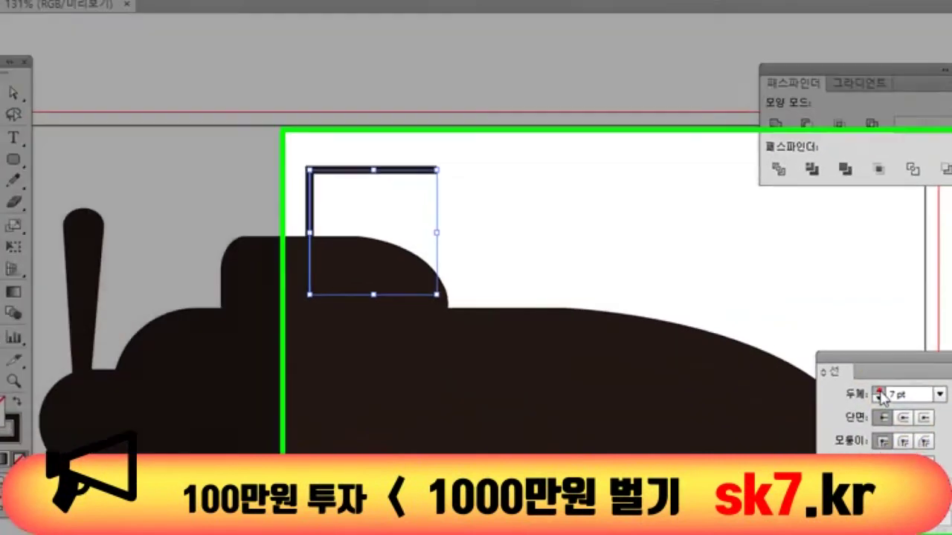
click(891, 399)
click(890, 398)
click(800, 346)
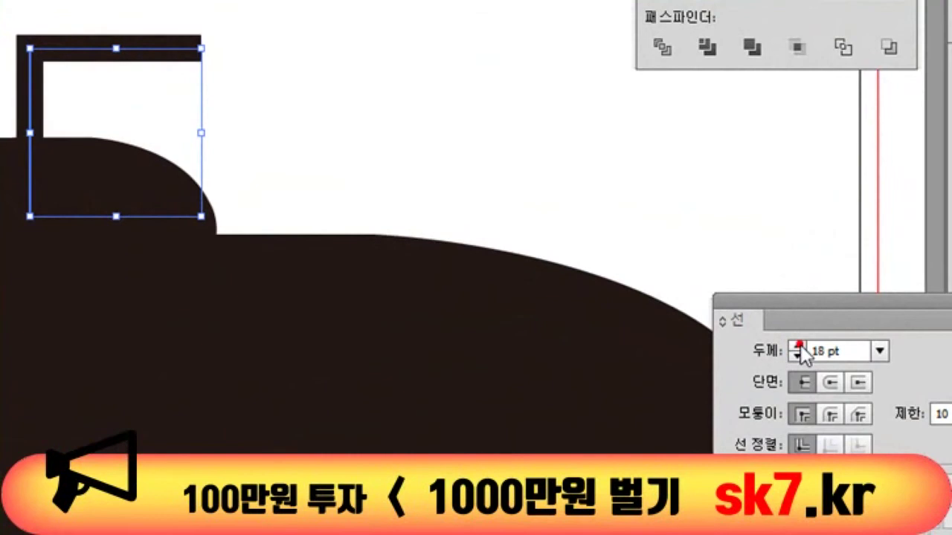
click(800, 346)
click(799, 347)
click(799, 346)
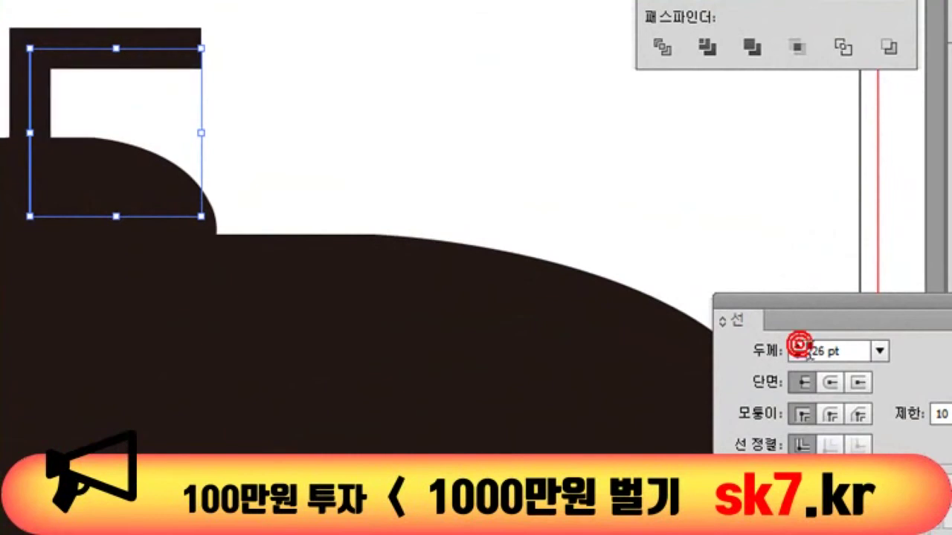
click(834, 385)
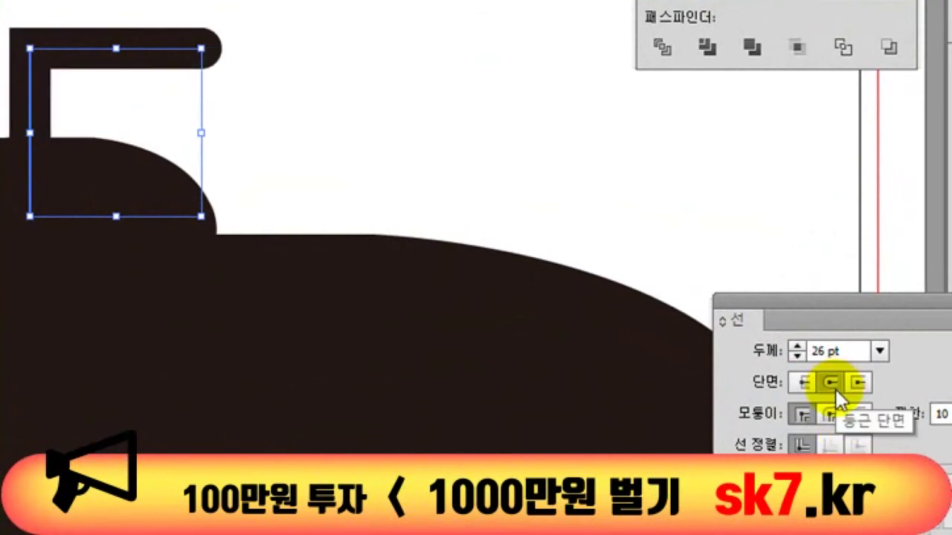
click(827, 416)
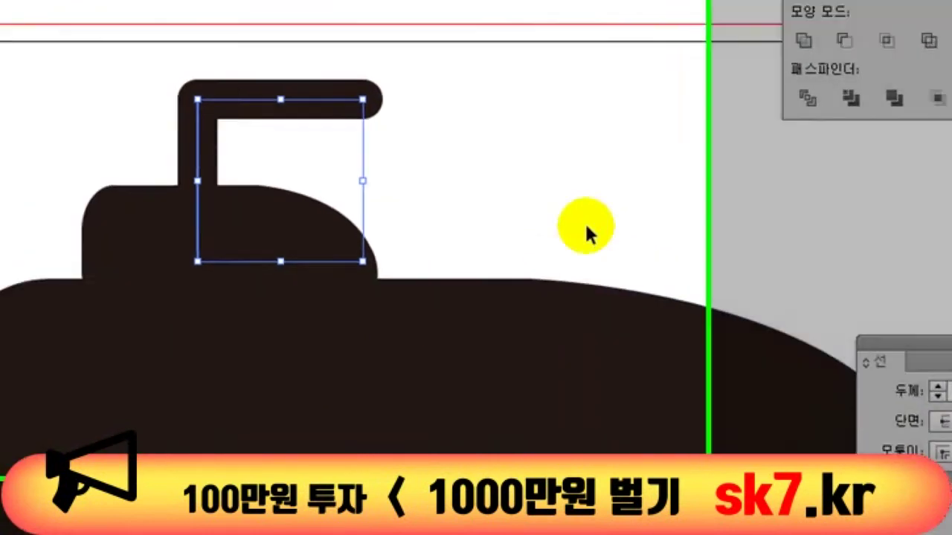
click(837, 289)
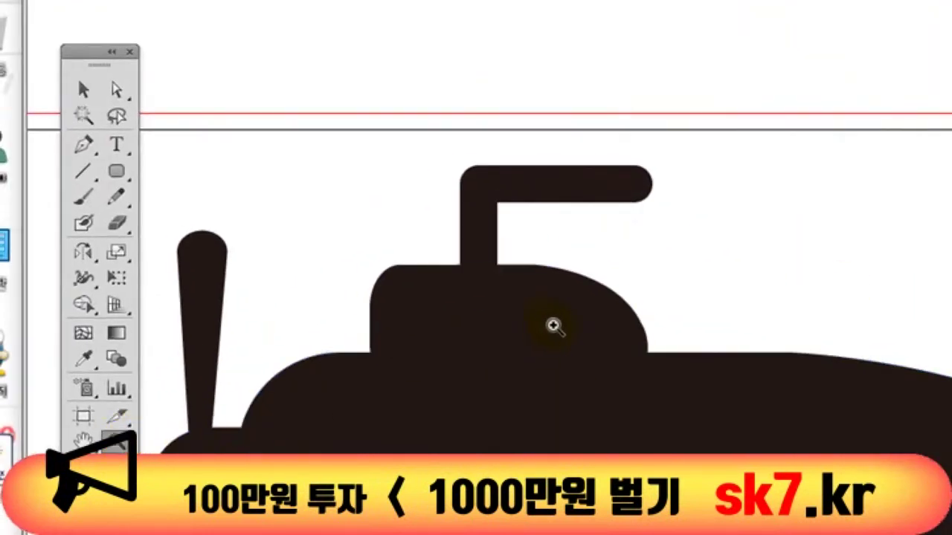
drag(589, 121, 696, 232)
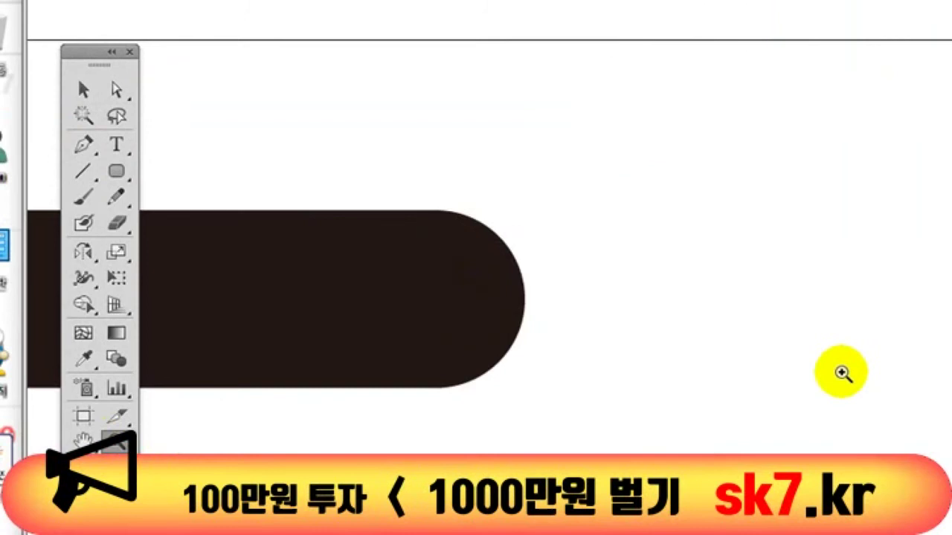
click(111, 170)
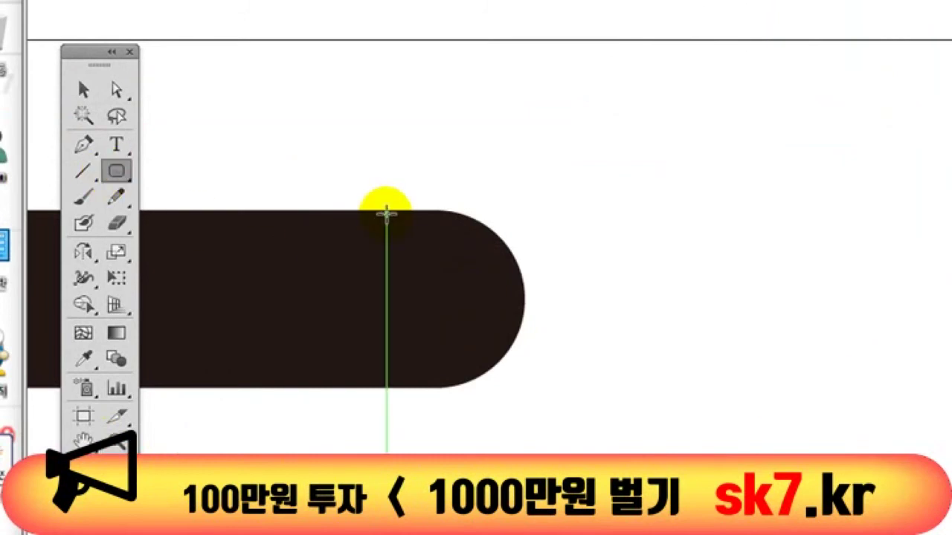
drag(386, 210, 581, 405)
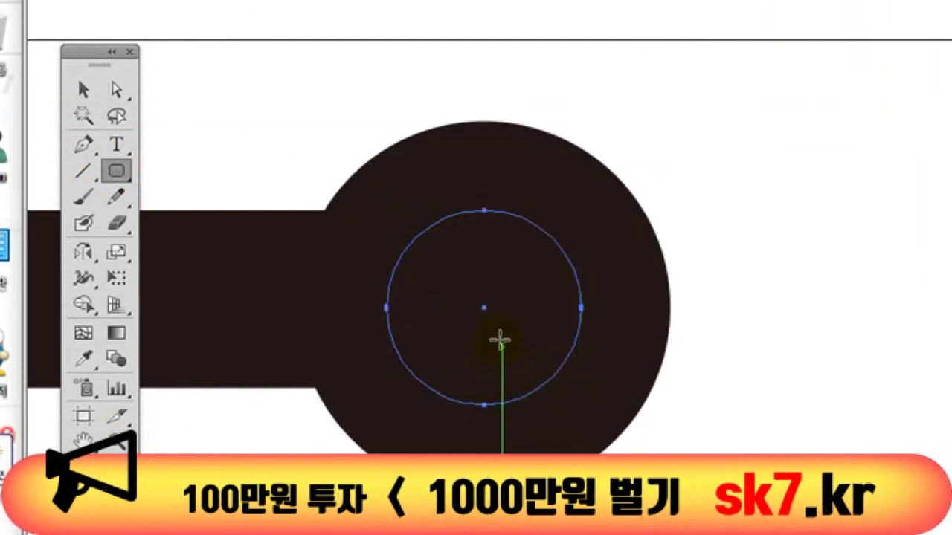
key(ctrl+z)
click(120, 168)
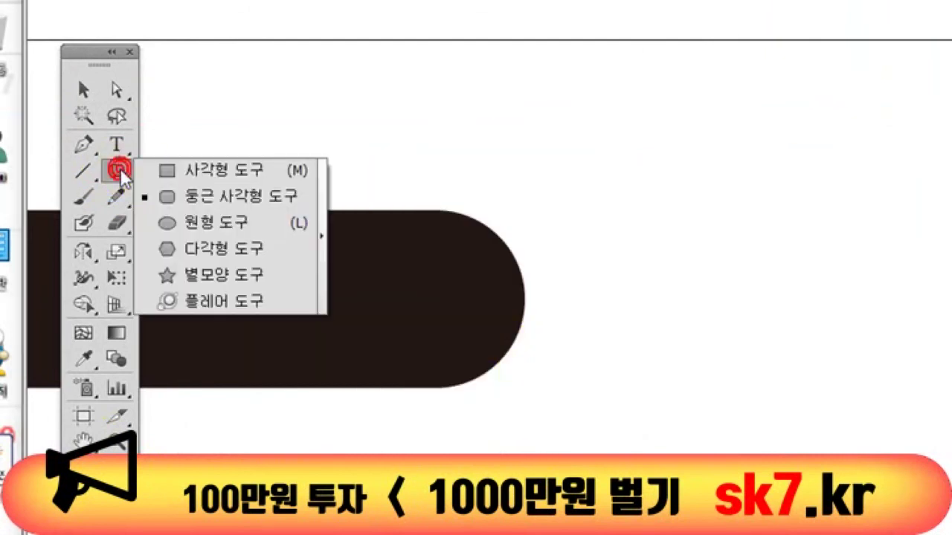
click(179, 221)
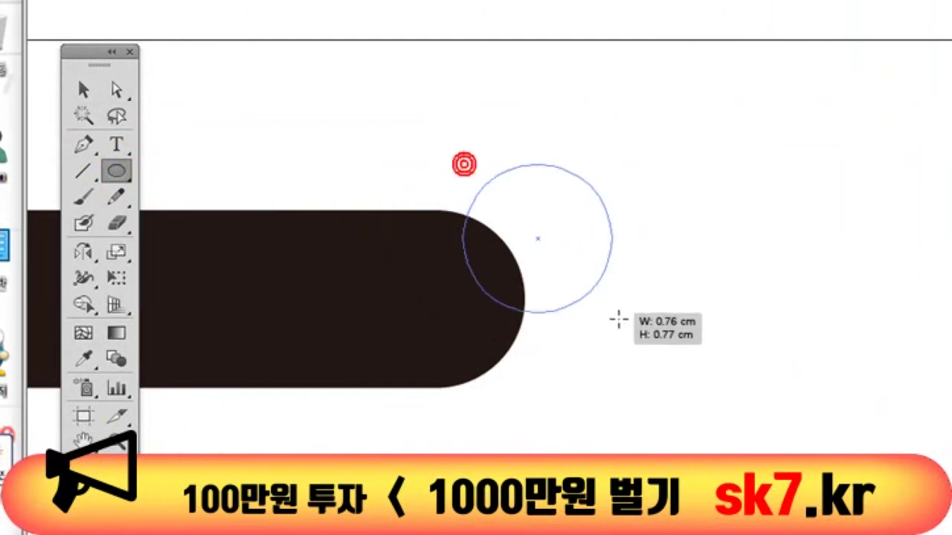
drag(463, 164, 667, 366)
click(84, 90)
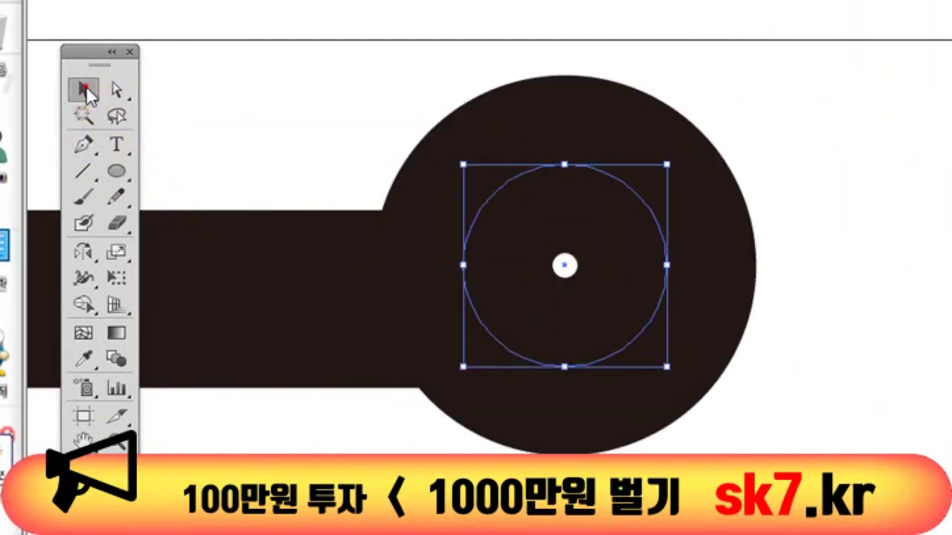
drag(542, 350, 441, 351)
drag(464, 319, 445, 298)
click(467, 354)
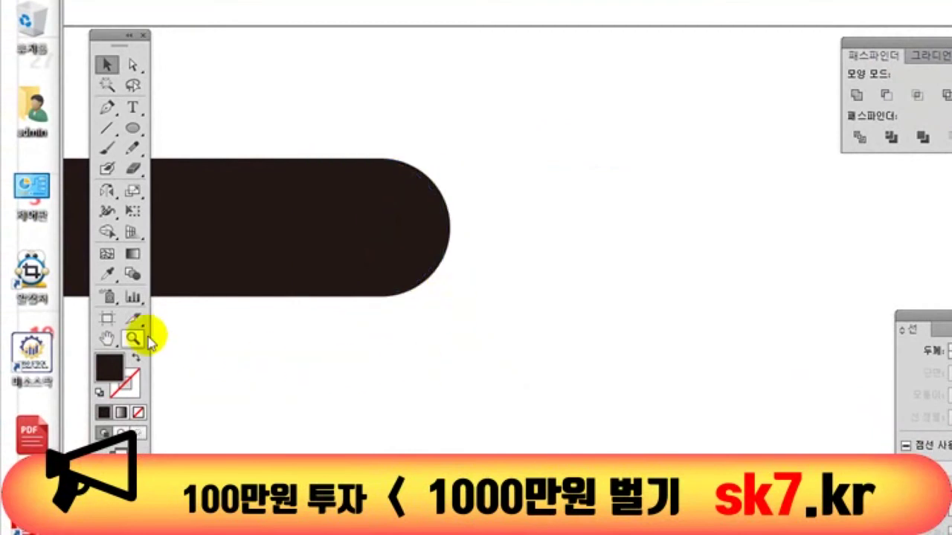
- Place the first anchors of the upper nose fin on the submarine's front, one curved and one corner
click(108, 339)
double_click(108, 340)
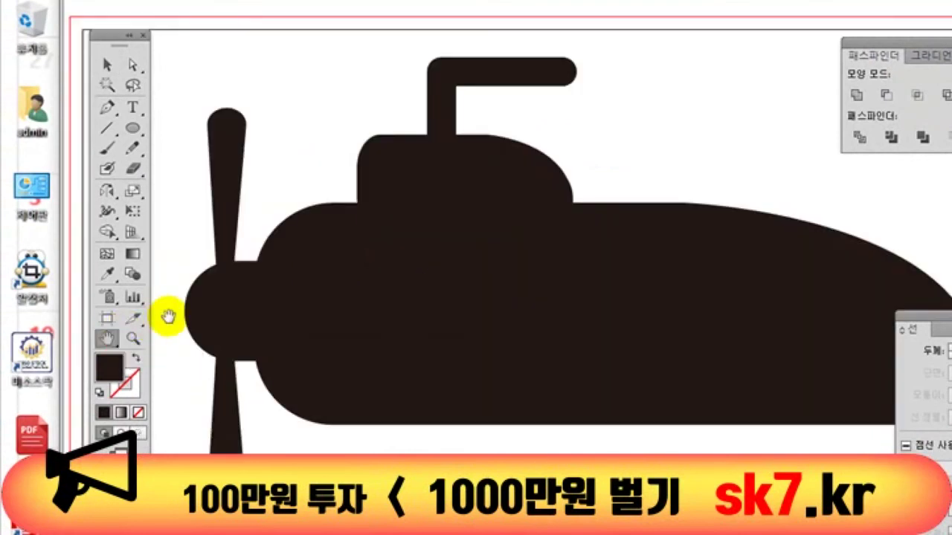
drag(514, 361, 395, 371)
drag(627, 365, 440, 342)
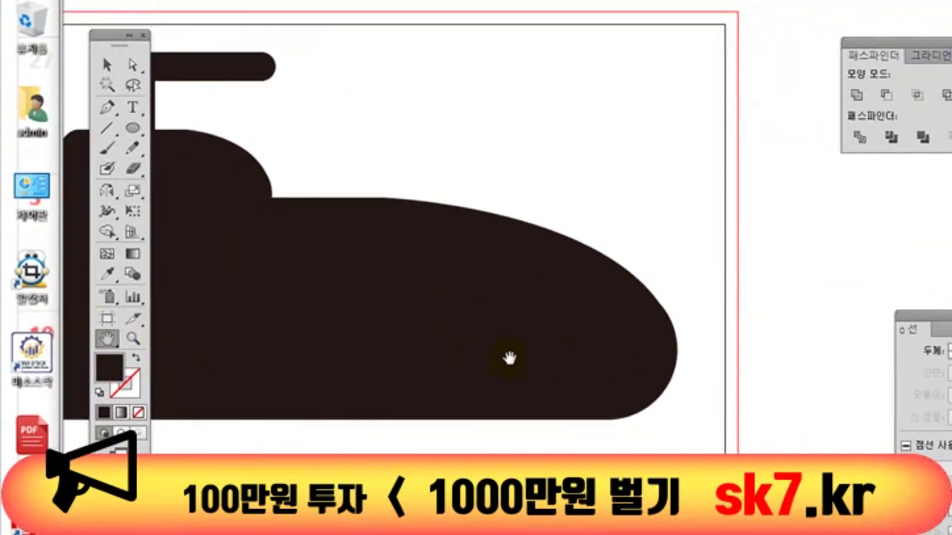
drag(509, 358, 353, 355)
click(108, 108)
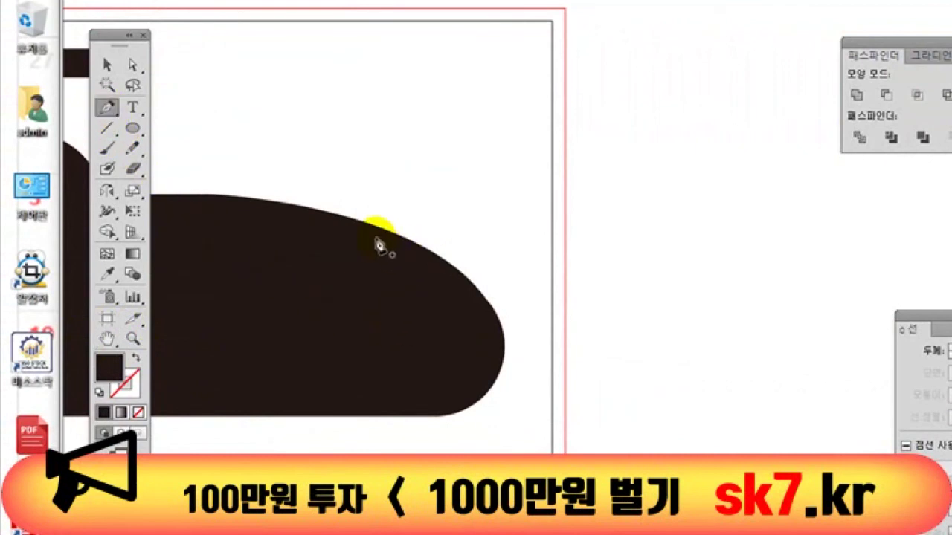
mouse_move(373, 237)
mouse_down()
mouse_move(400, 202)
mouse_move(476, 219)
mouse_up()
click(472, 213)
drag(437, 280, 400, 302)
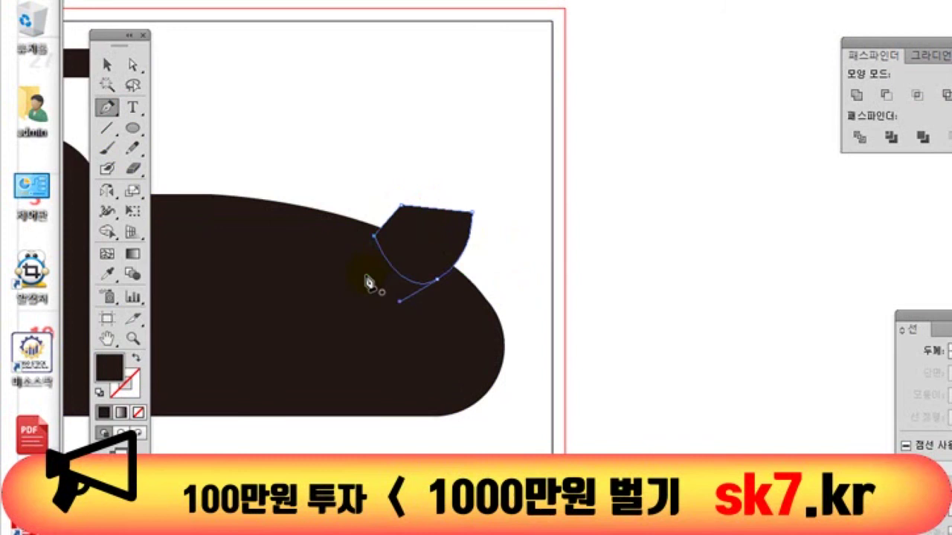
- Close the upper fin path and draw a closed curved lower fin beneath the nose
click(106, 65)
click(261, 105)
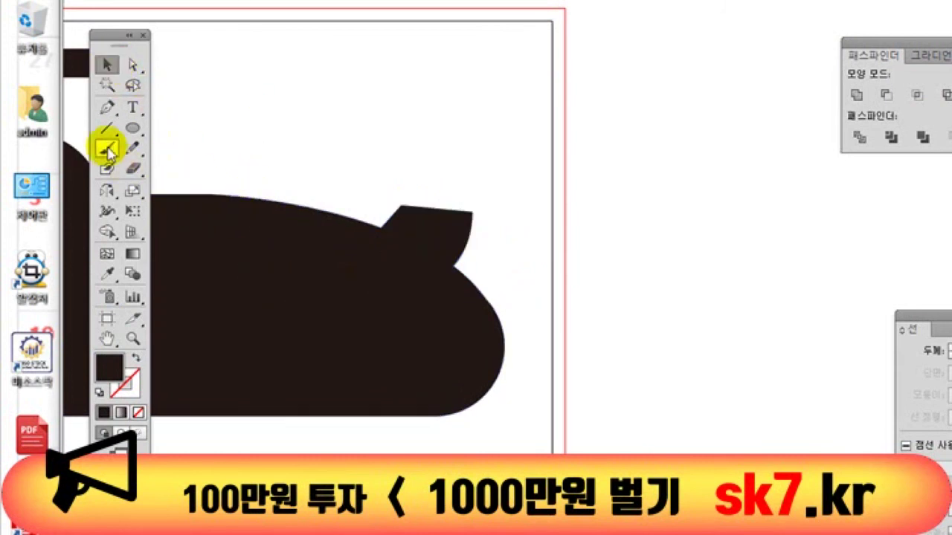
click(106, 108)
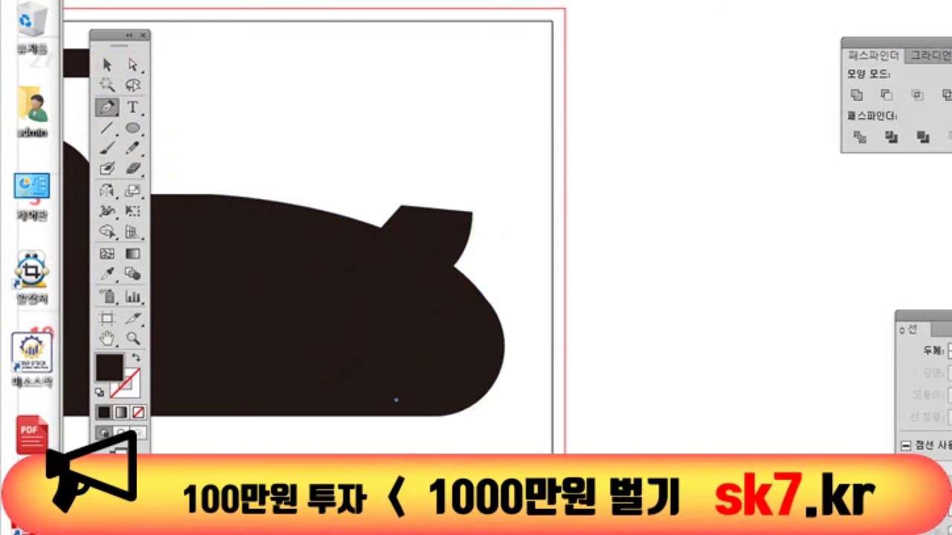
drag(479, 479, 540, 437)
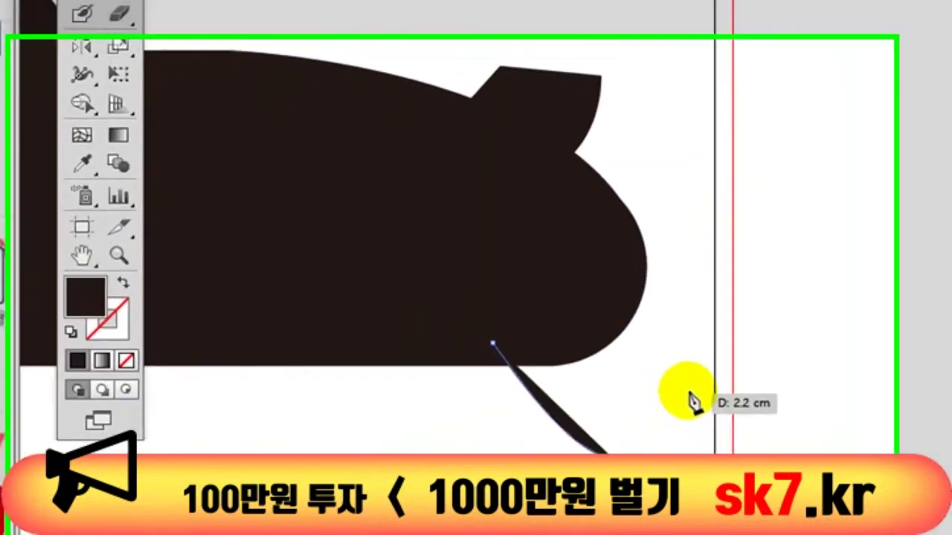
click(742, 363)
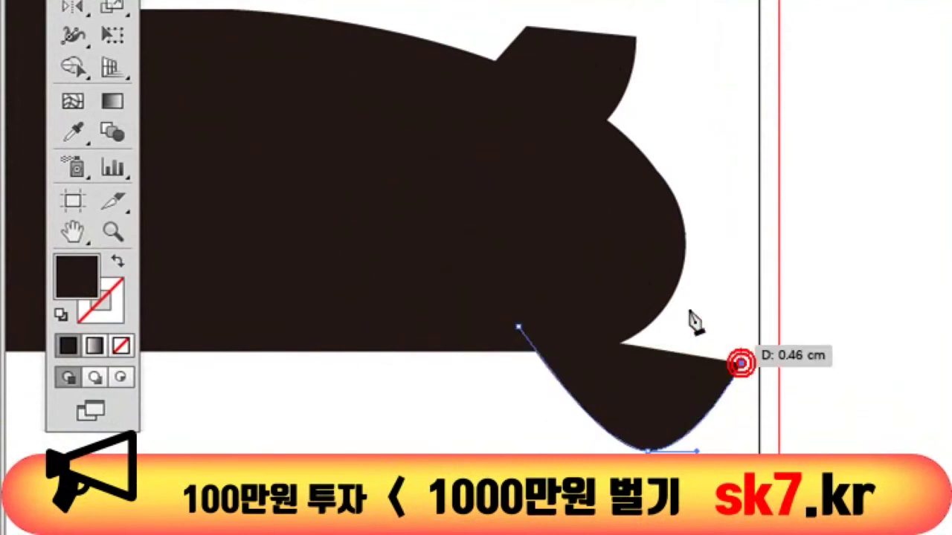
click(654, 267)
click(518, 325)
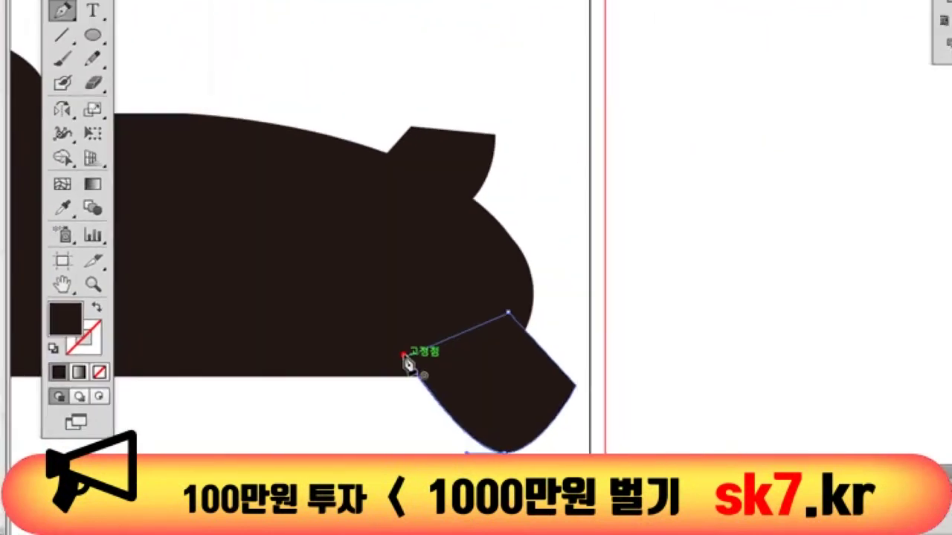
- Move the lower fin slightly left so it sits under the nose
click(57, 50)
click(212, 96)
drag(421, 438, 399, 445)
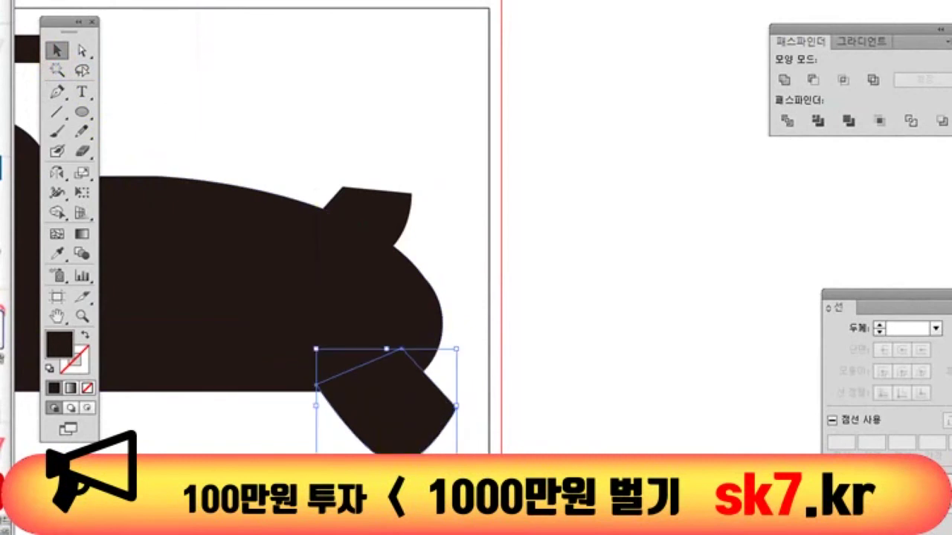
key(ctrl+shift+a)
click(82, 112)
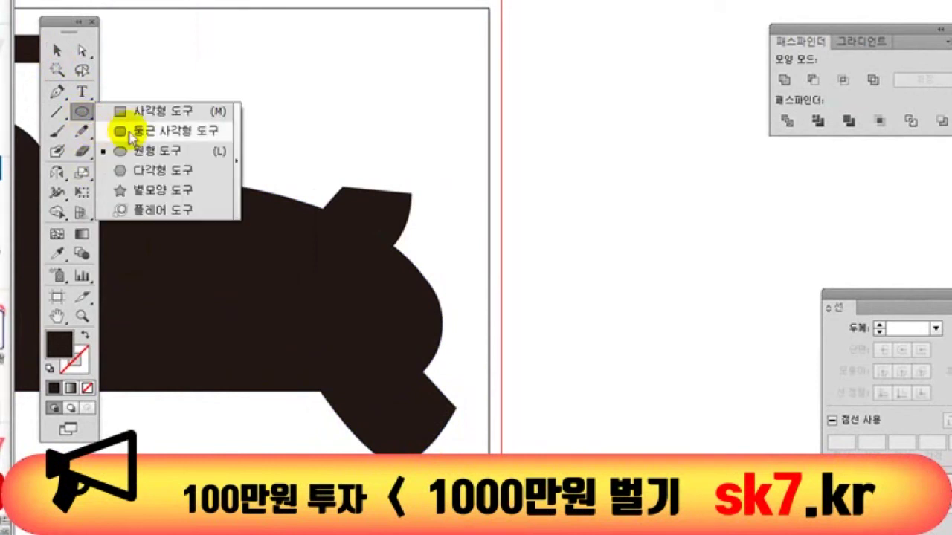
- Draw a dark rounded-rectangle nose bar with 1 cm corner radius, deleting the extra rectangle
click(122, 131)
drag(393, 266, 554, 375)
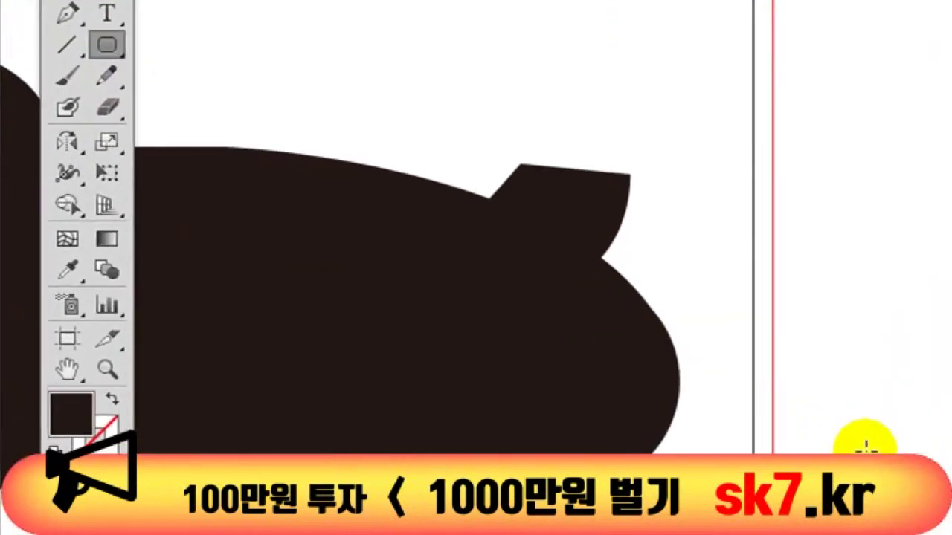
click(556, 365)
double_click(606, 268)
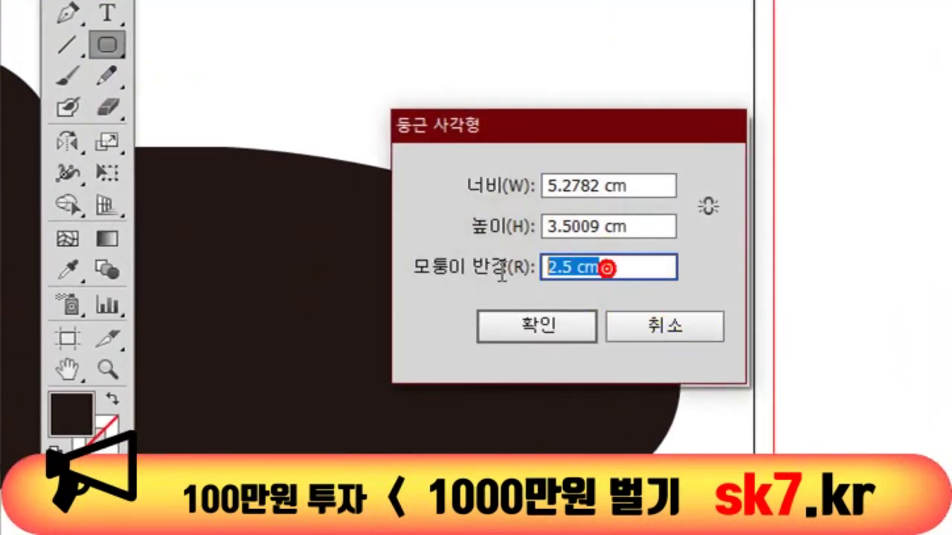
text(1)
click(523, 326)
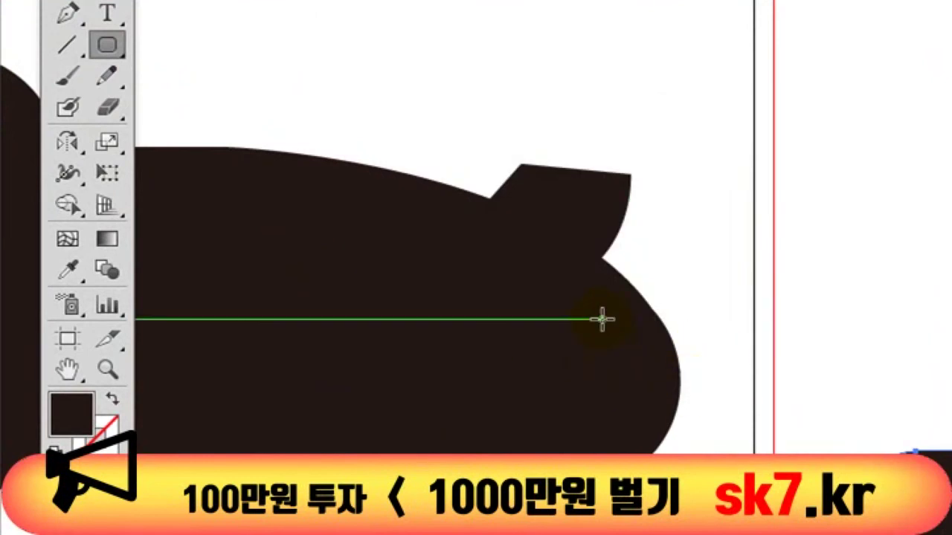
drag(599, 302, 790, 425)
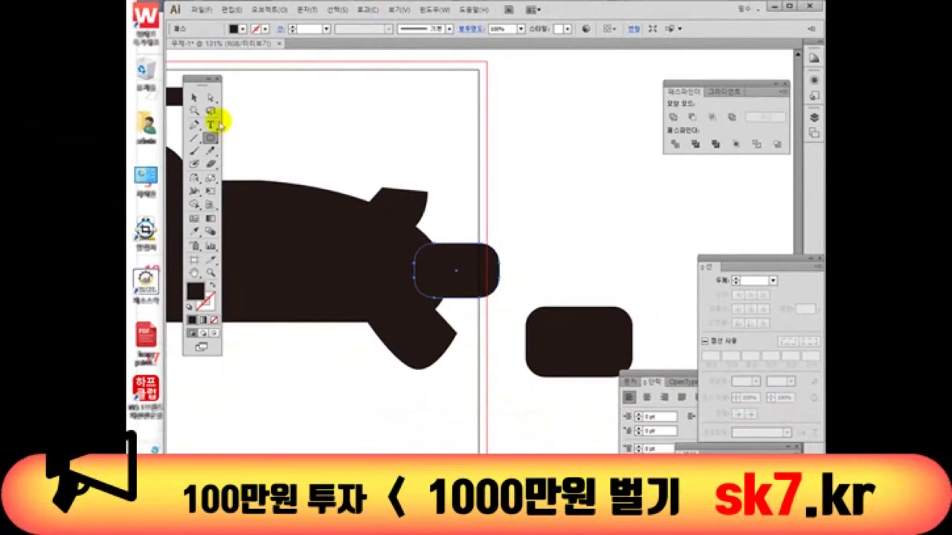
key(v)
drag(552, 349, 510, 429)
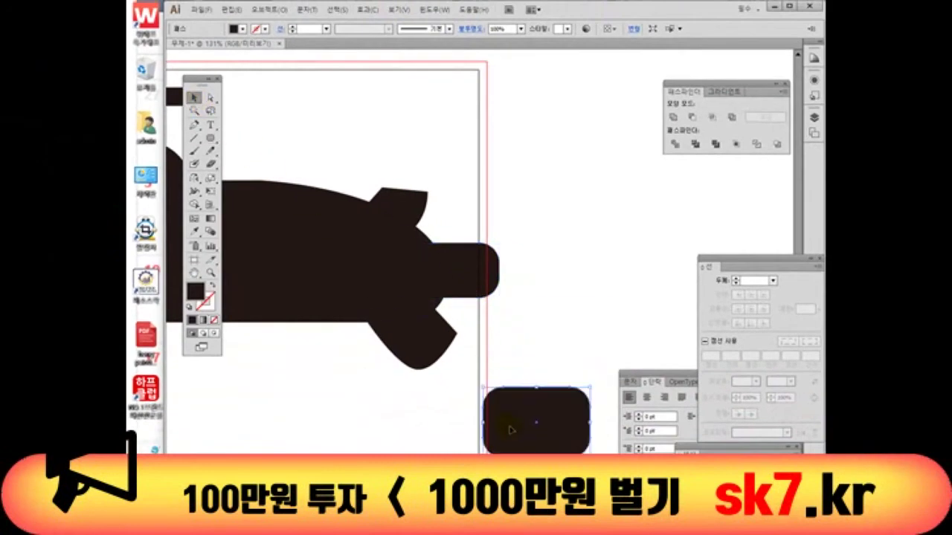
key(Delete)
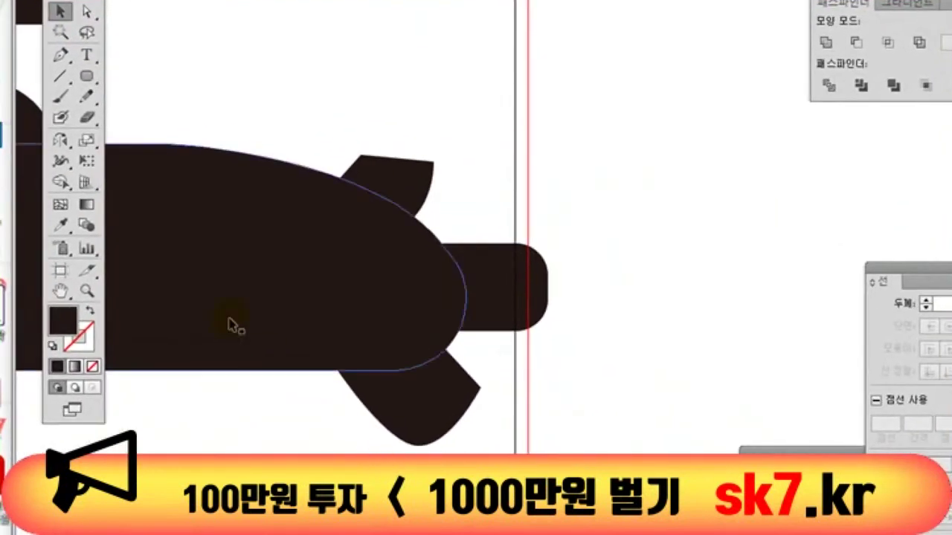
- Outline a closed, pointed curved nose-light shape over the tip of the nose bar
click(60, 55)
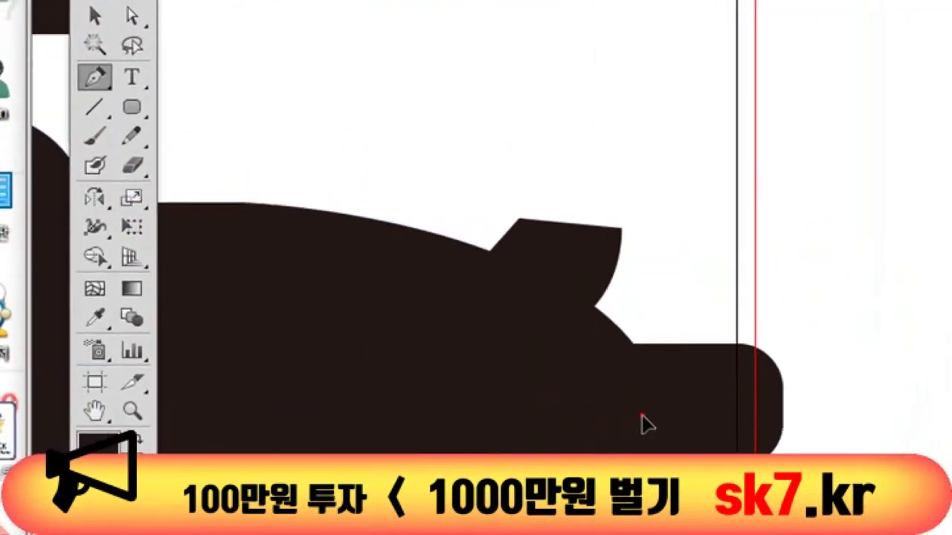
click(642, 416)
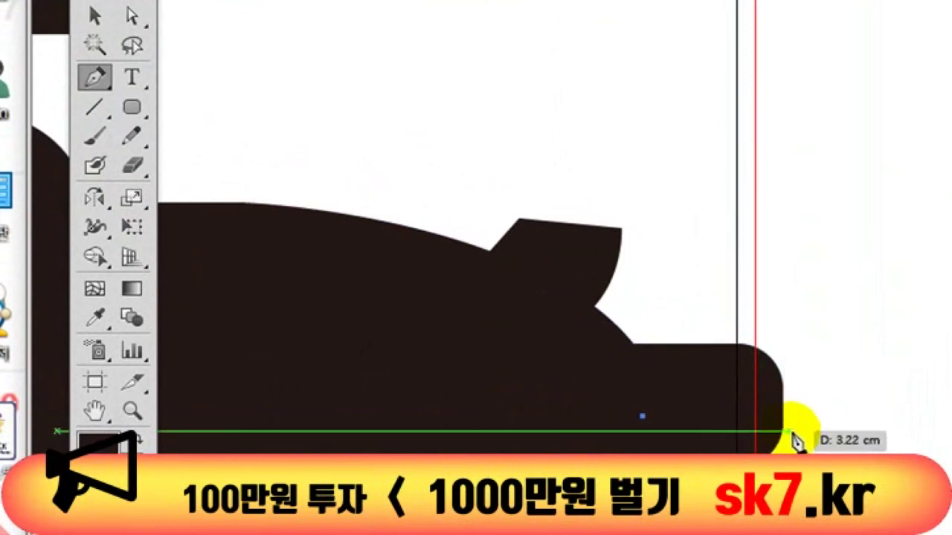
mouse_move(792, 444)
mouse_down()
mouse_move(862, 451)
mouse_move(900, 441)
mouse_up()
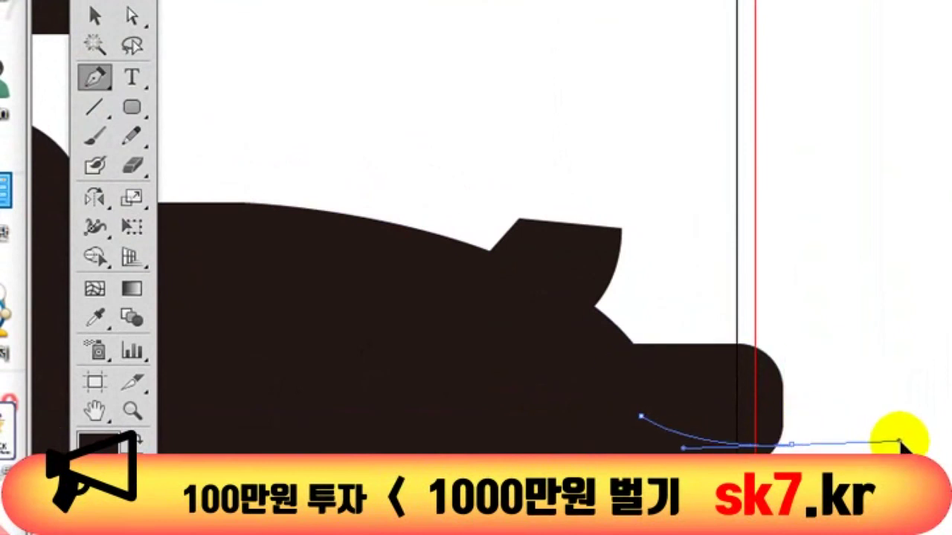
click(792, 445)
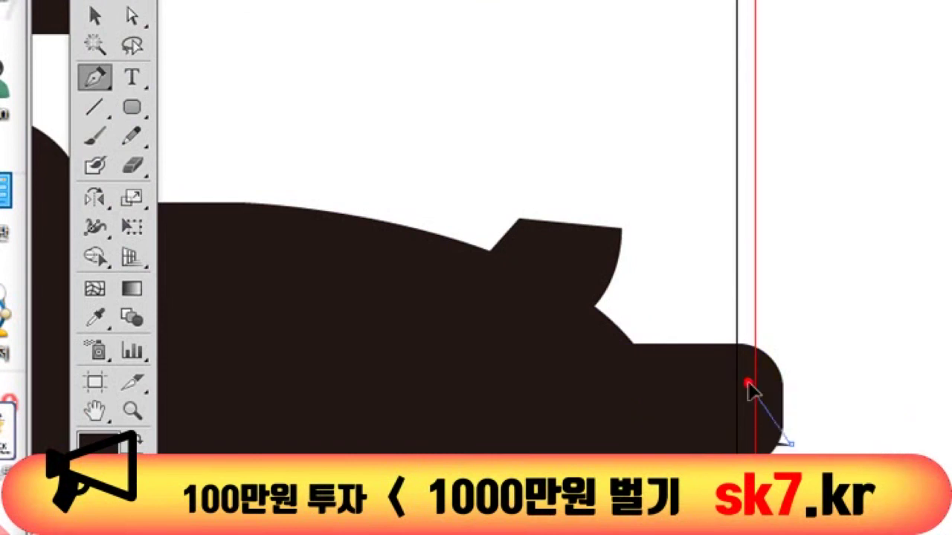
mouse_move(749, 385)
mouse_down()
mouse_move(689, 420)
mouse_move(645, 420)
mouse_up()
click(641, 417)
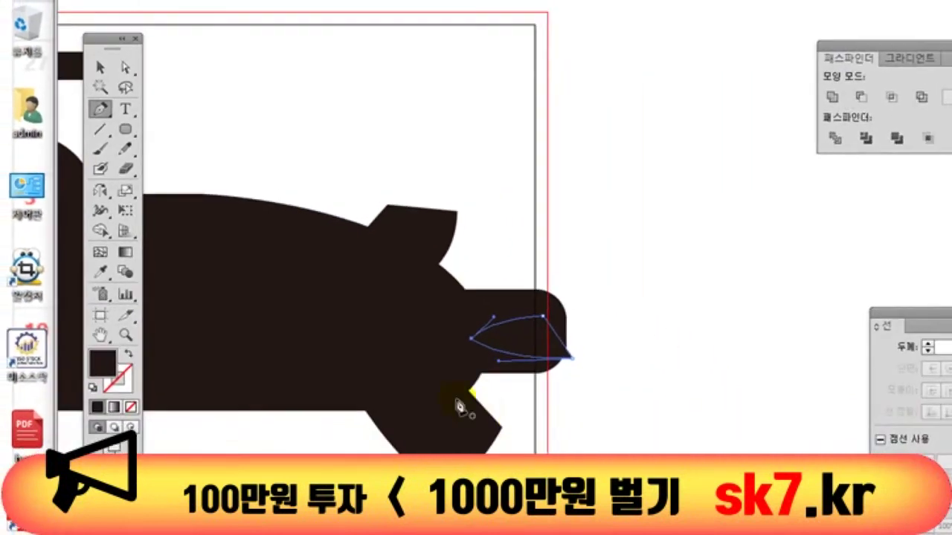
- Fill the nose-light shape with dark red 511B0F
double_click(108, 363)
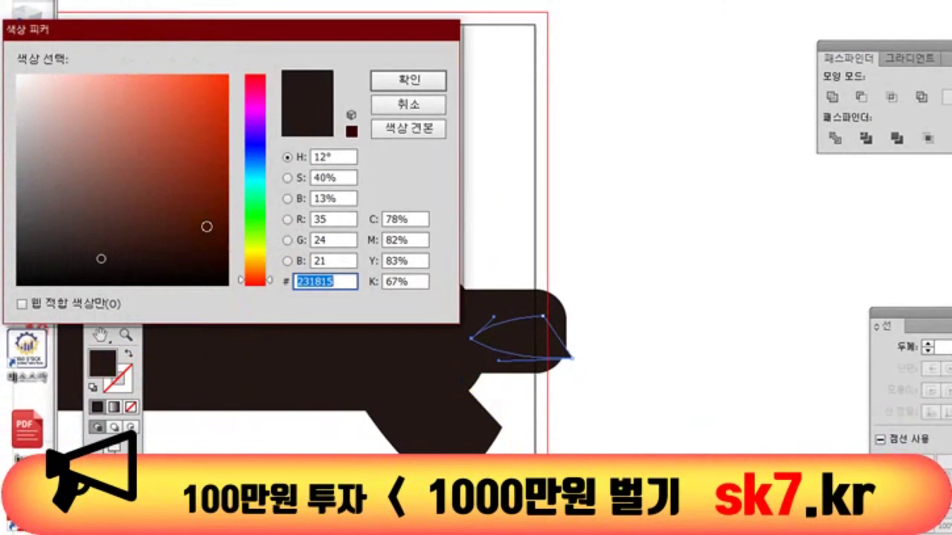
click(146, 248)
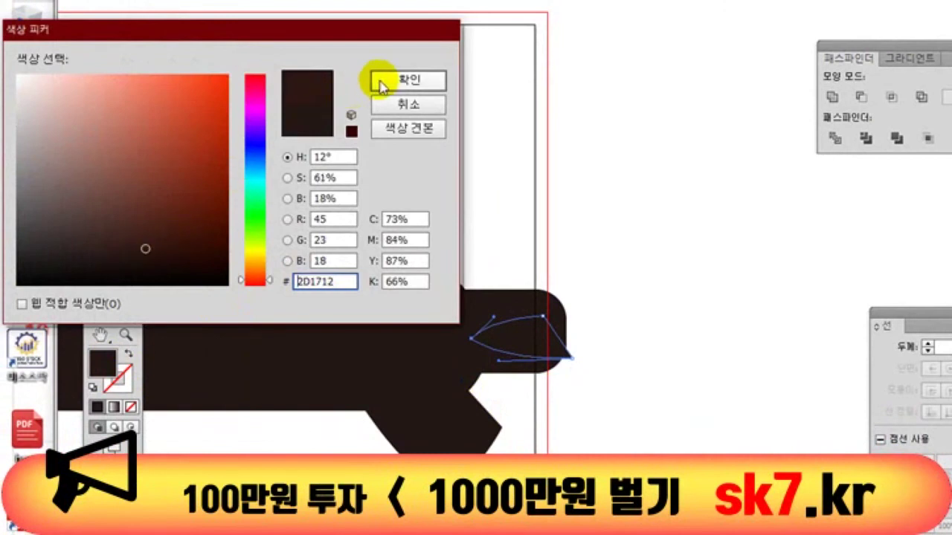
click(192, 217)
click(408, 80)
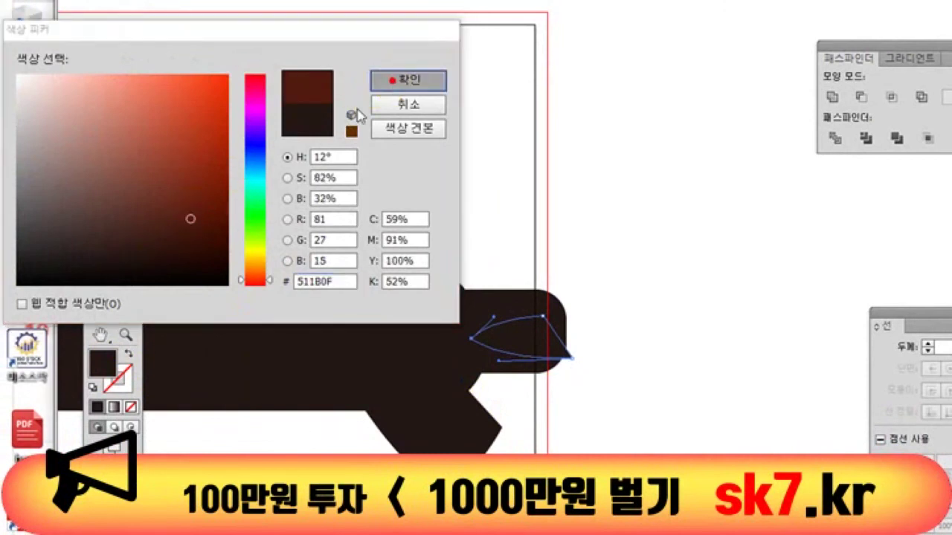
click(100, 66)
click(266, 116)
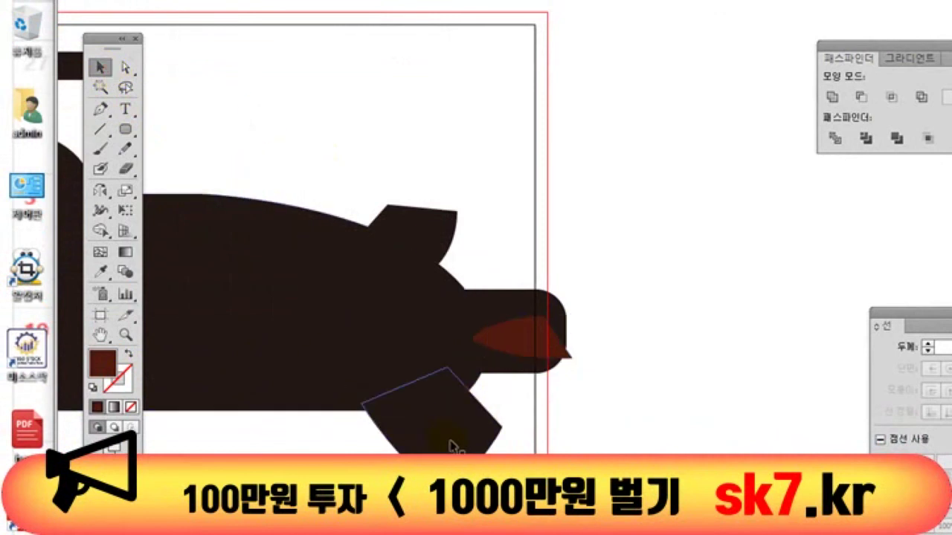
- Apply the nose light's dark red to the lower fin with the Eyedropper
click(450, 444)
click(101, 271)
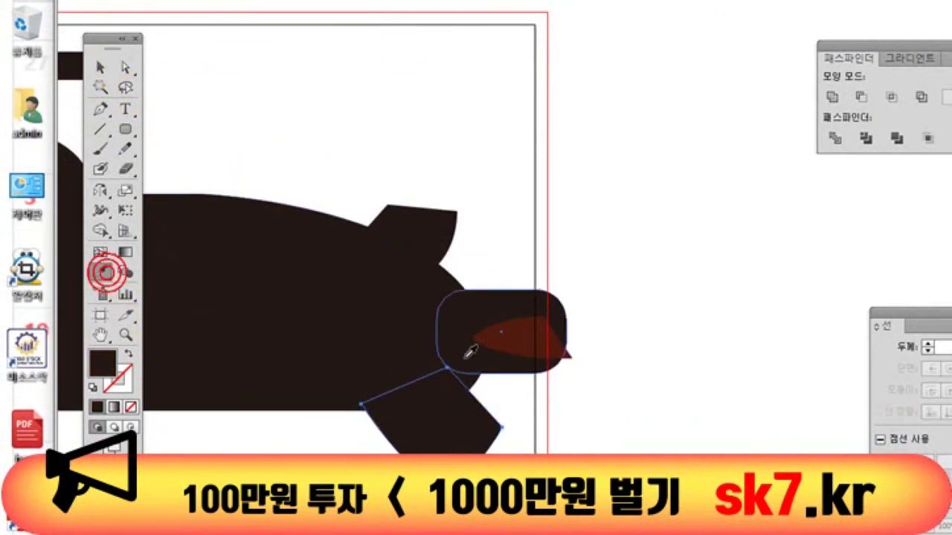
click(510, 336)
click(99, 65)
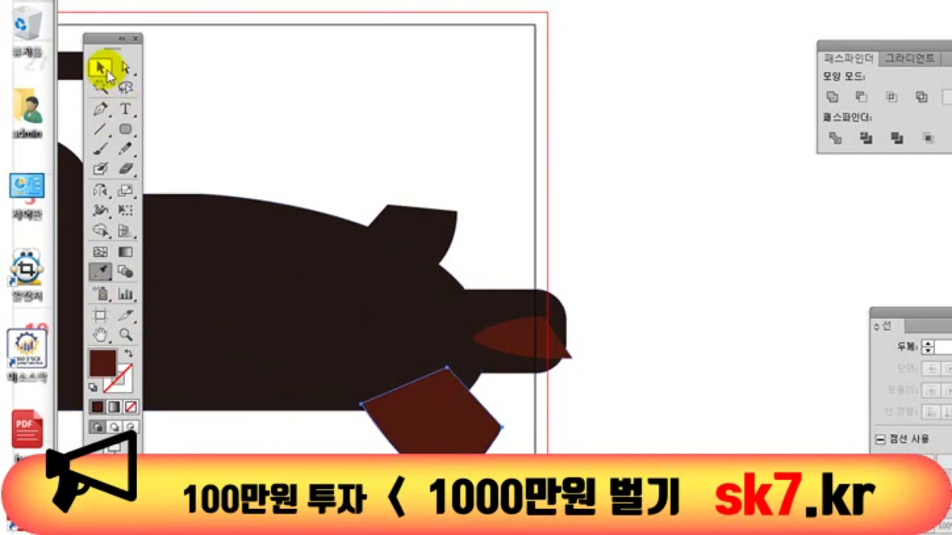
click(252, 96)
click(100, 336)
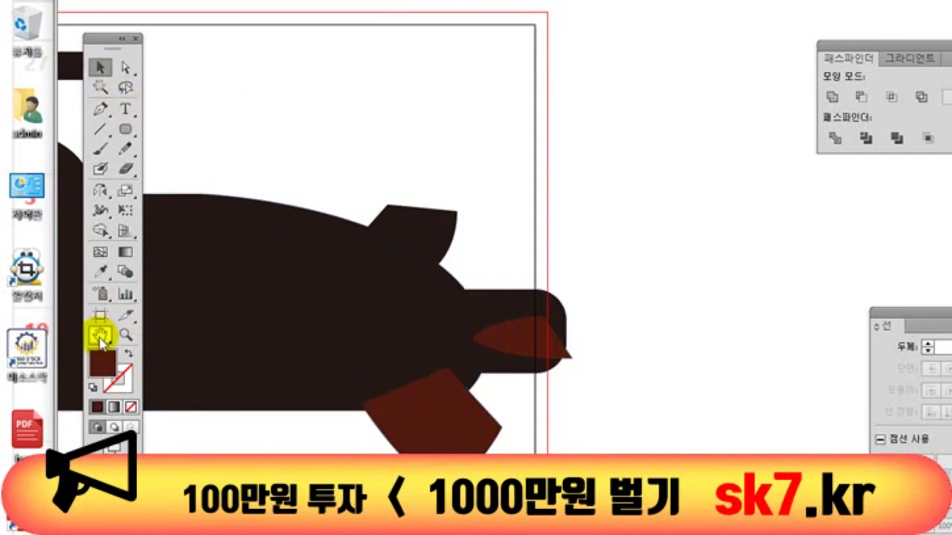
click(428, 446)
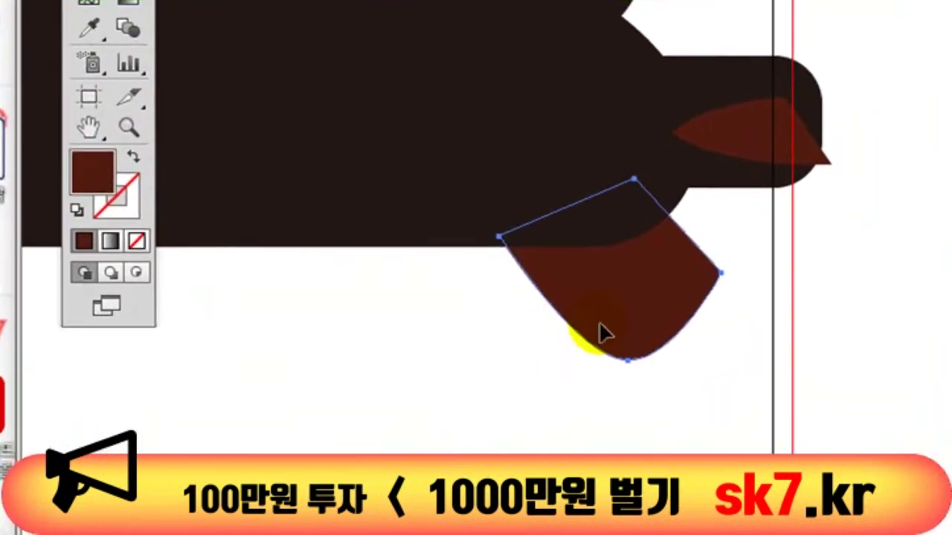
click(239, 316)
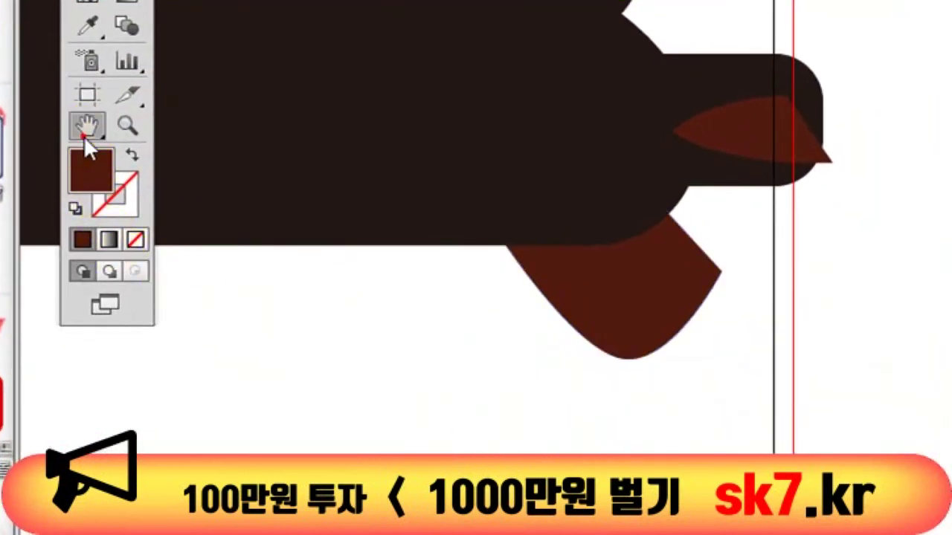
double_click(87, 128)
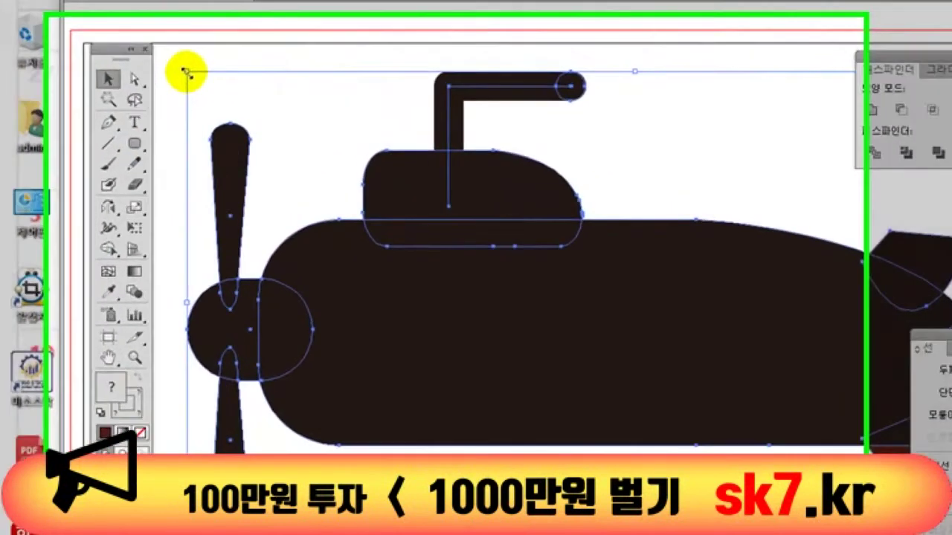
- Scale the entire submarine down from a corner and move it to the artboard centre
drag(245, 95, 310, 152)
drag(302, 187, 673, 327)
mouse_move(684, 446)
mouse_down()
mouse_move(448, 374)
mouse_move(459, 398)
mouse_up()
key(ctrl+shift+a)
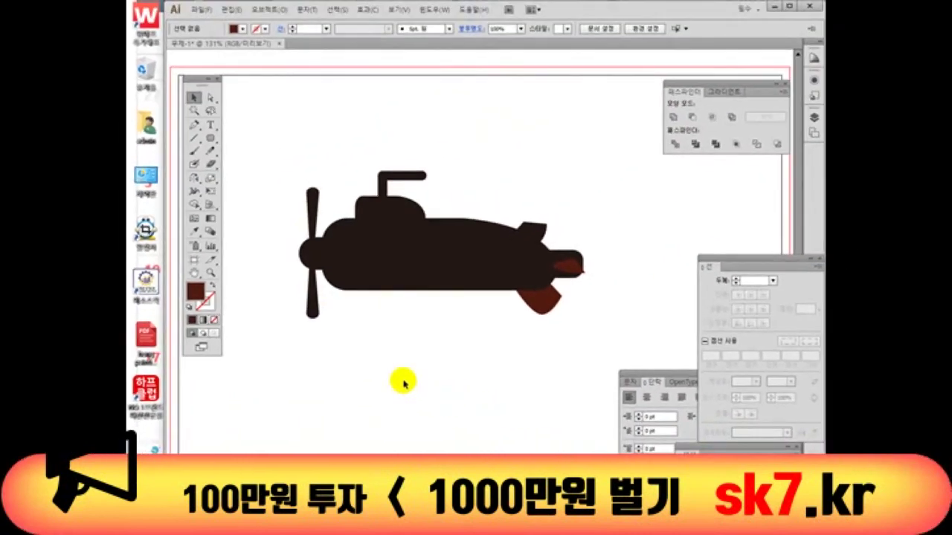
click(207, 142)
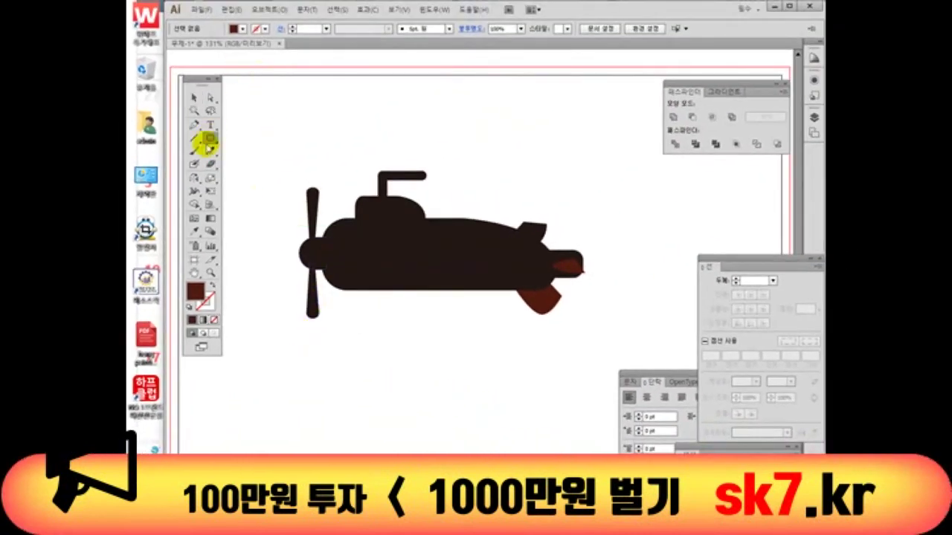
- Draw a dark red circular porthole on the hull, duplicate it to the right, and select both
drag(211, 138, 233, 151)
drag(354, 236, 400, 276)
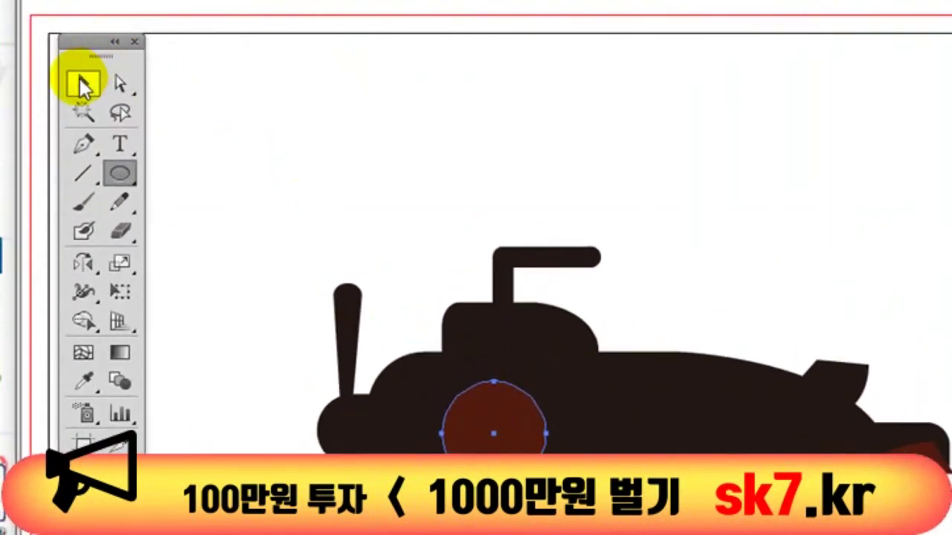
click(78, 79)
drag(494, 434, 485, 447)
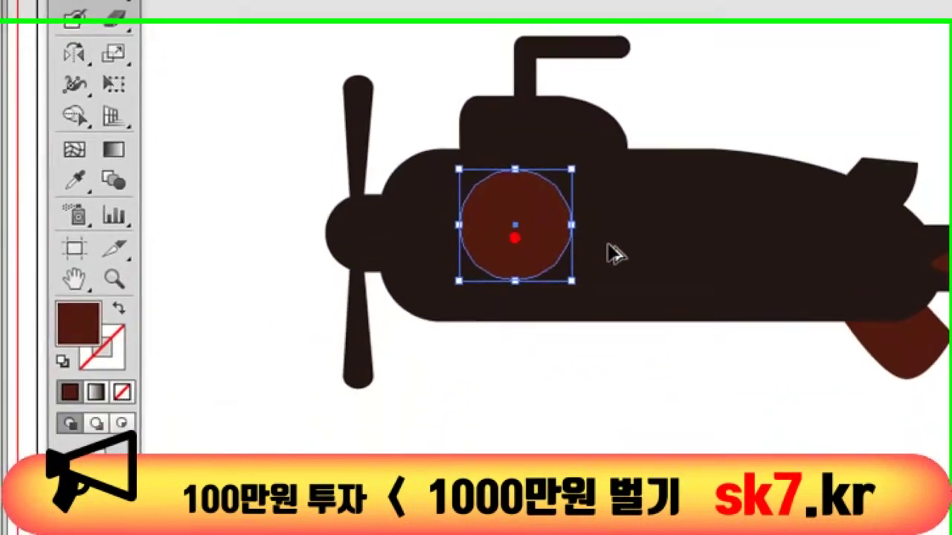
drag(516, 221, 658, 221)
click(649, 443)
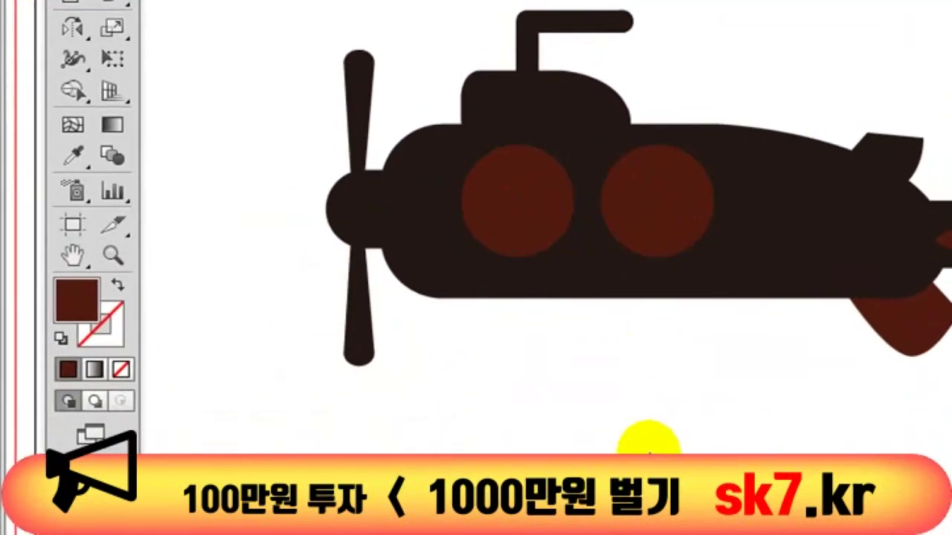
click(536, 283)
click(520, 223)
shift+click(643, 223)
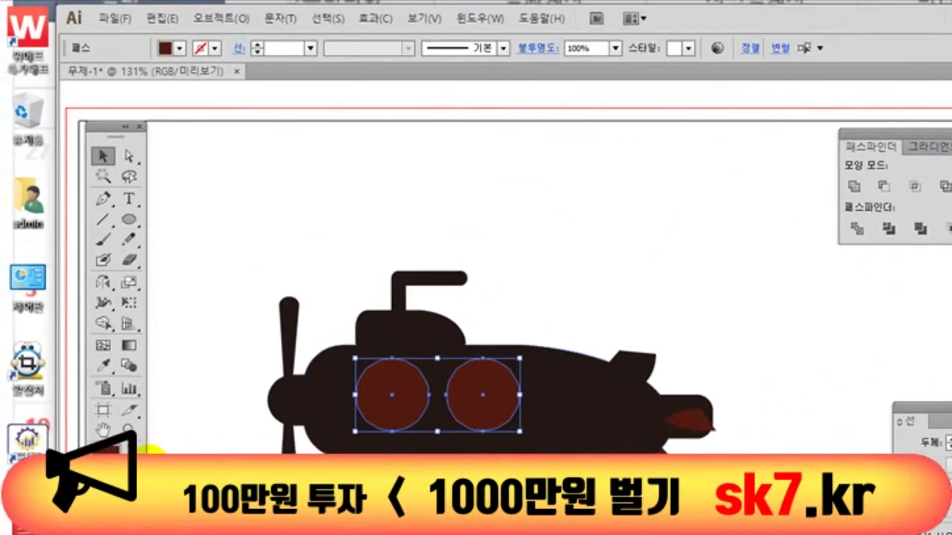
- Outline both portholes with a black 000000 stroke at 4 pt
double_click(110, 446)
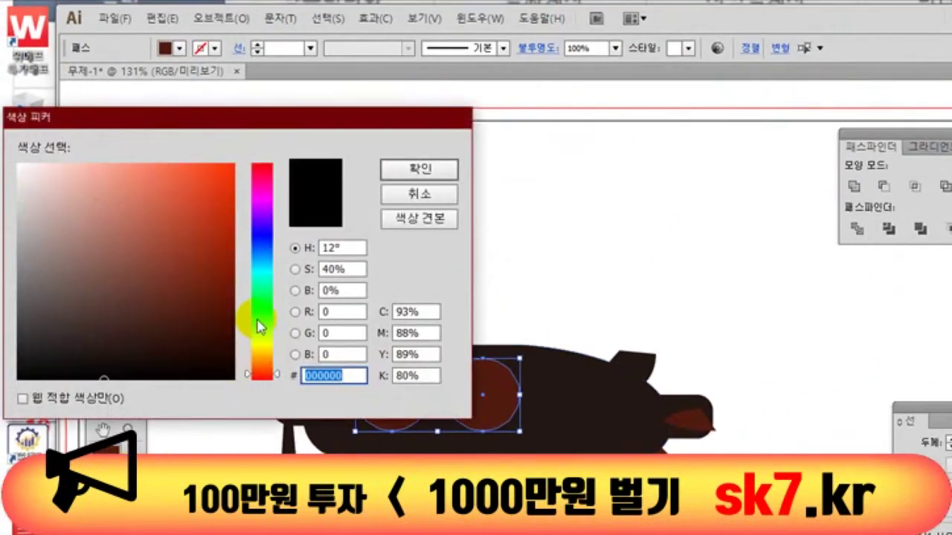
click(418, 169)
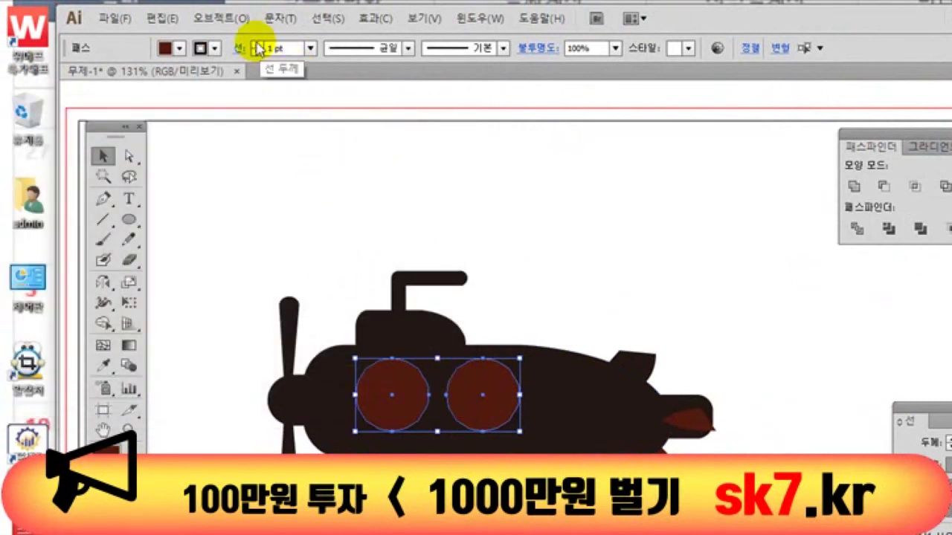
click(257, 44)
click(257, 43)
click(397, 354)
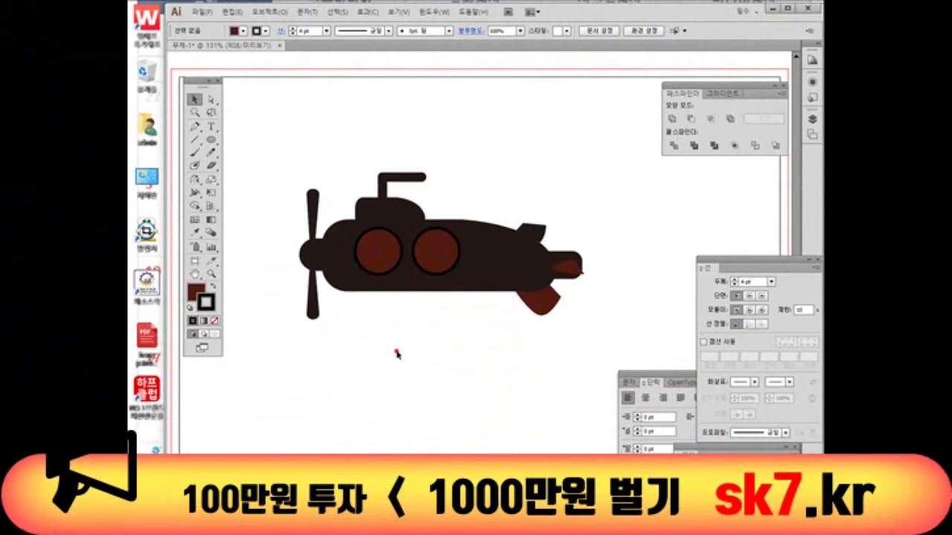